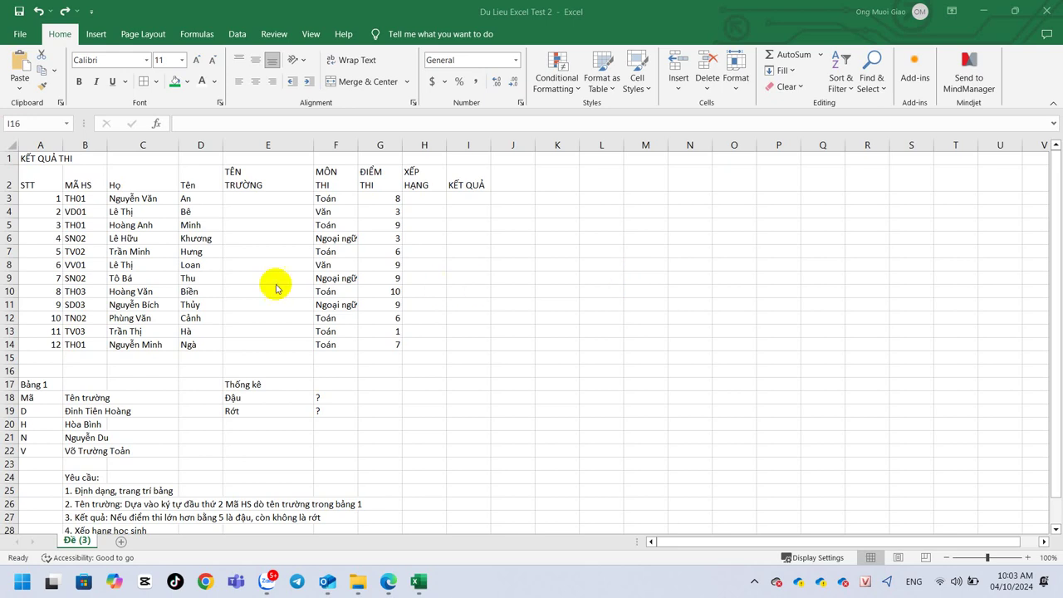
Review Bảng 1's Mã codes and matching school names.
left_click(31, 399)
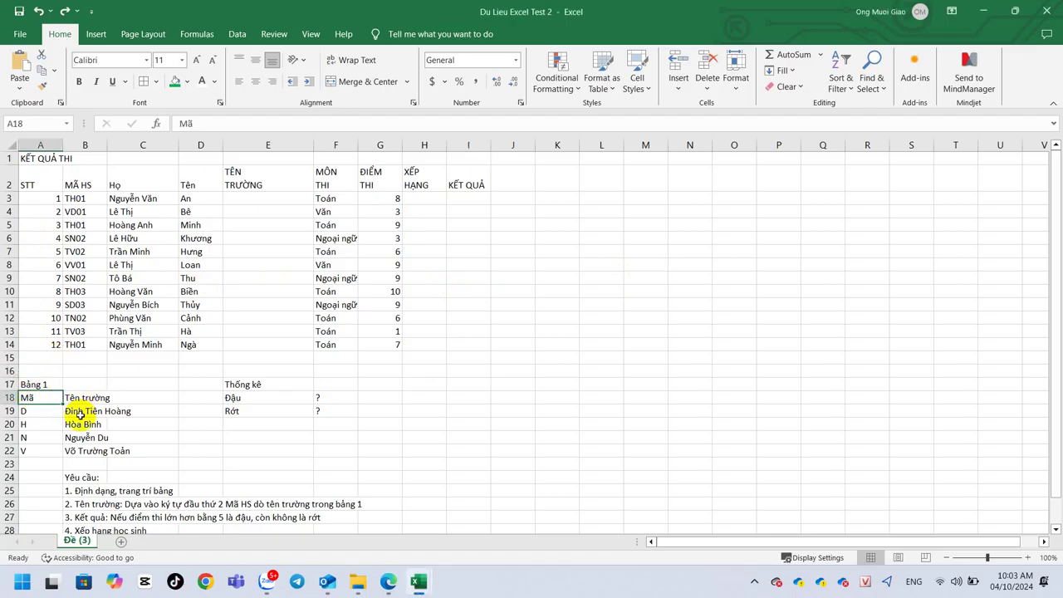
left_click(111, 411)
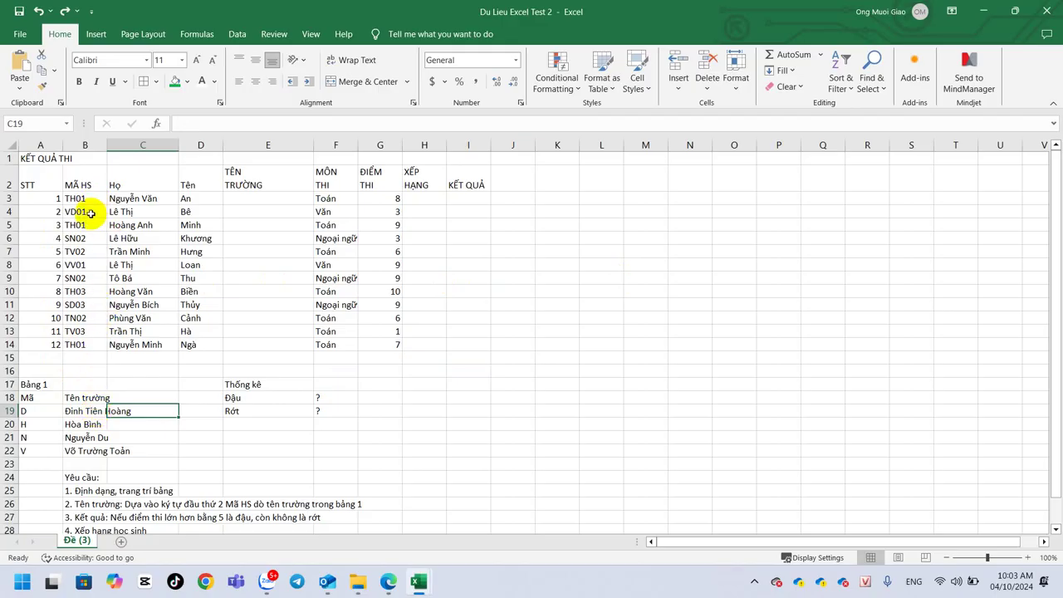
left_click(40, 413)
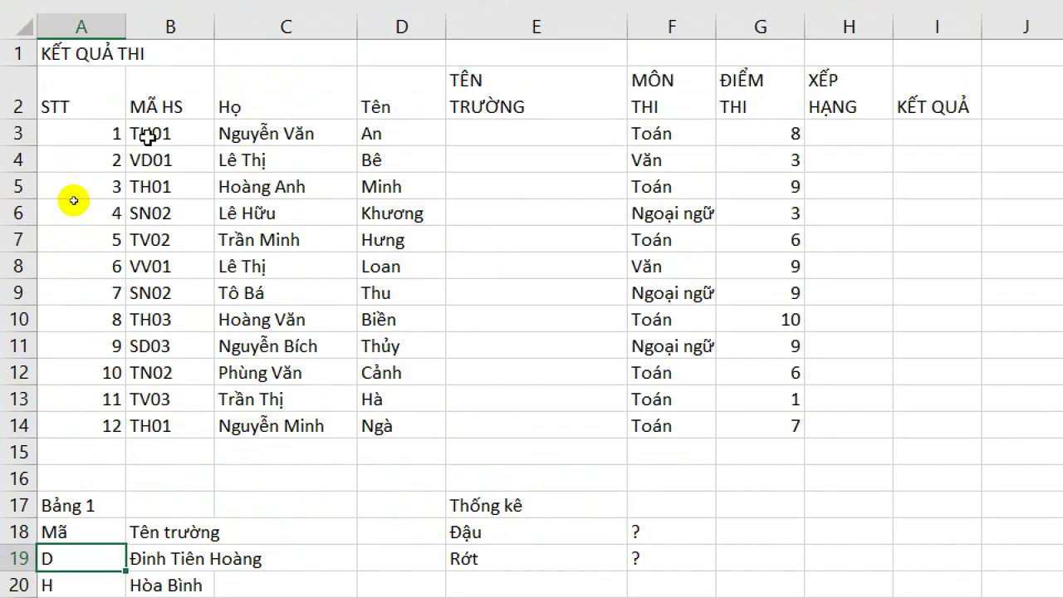
Start a VLOOKUP in E3 keyed on MID(B3,2,1), the student code's second character.
left_click(474, 133)
type("=vlo")
key("Tab")
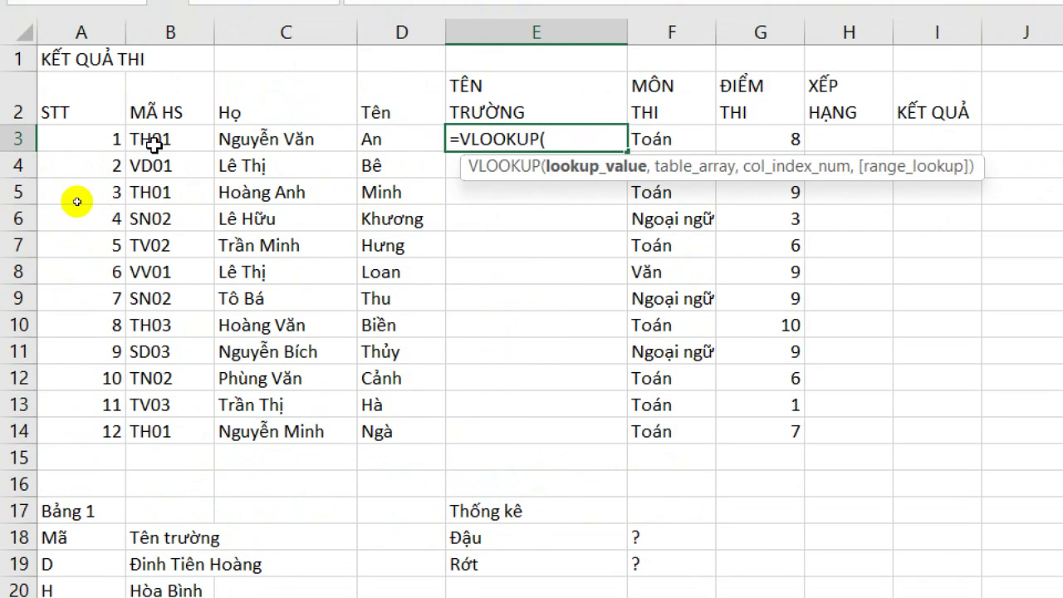
type("mid")
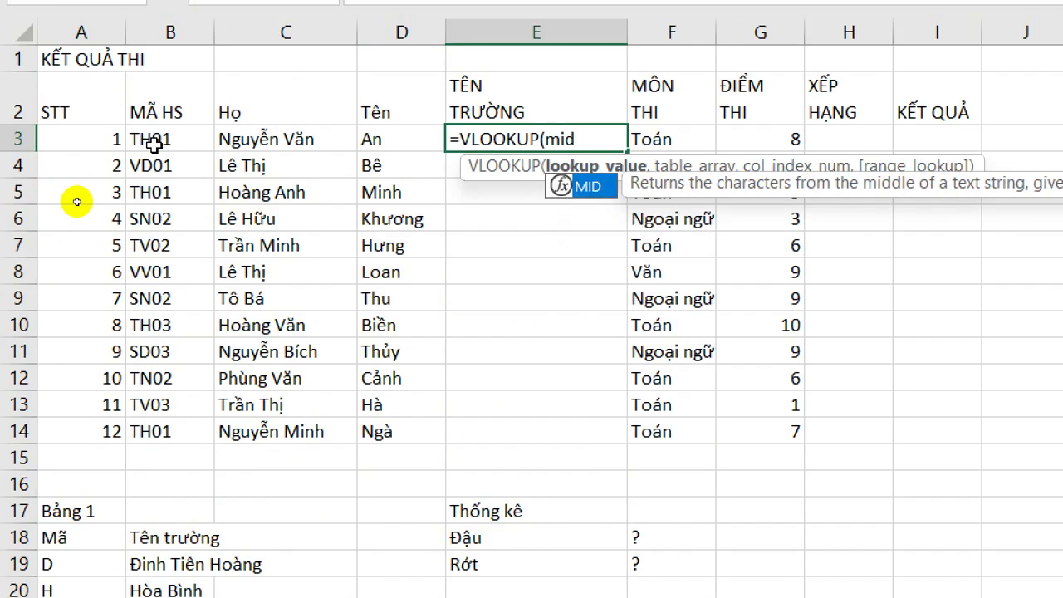
key("Tab")
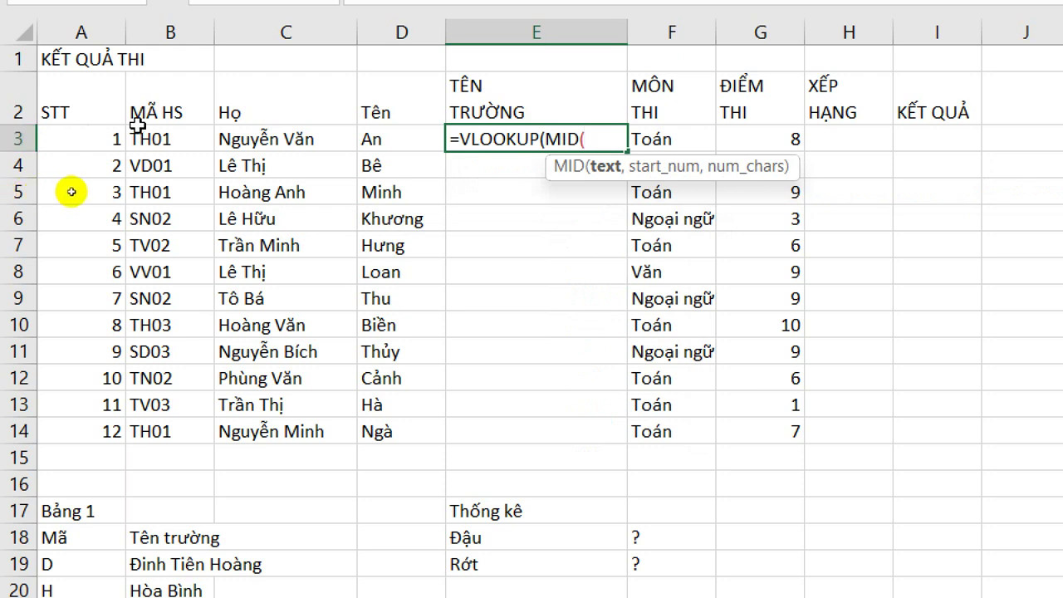
left_click(160, 138)
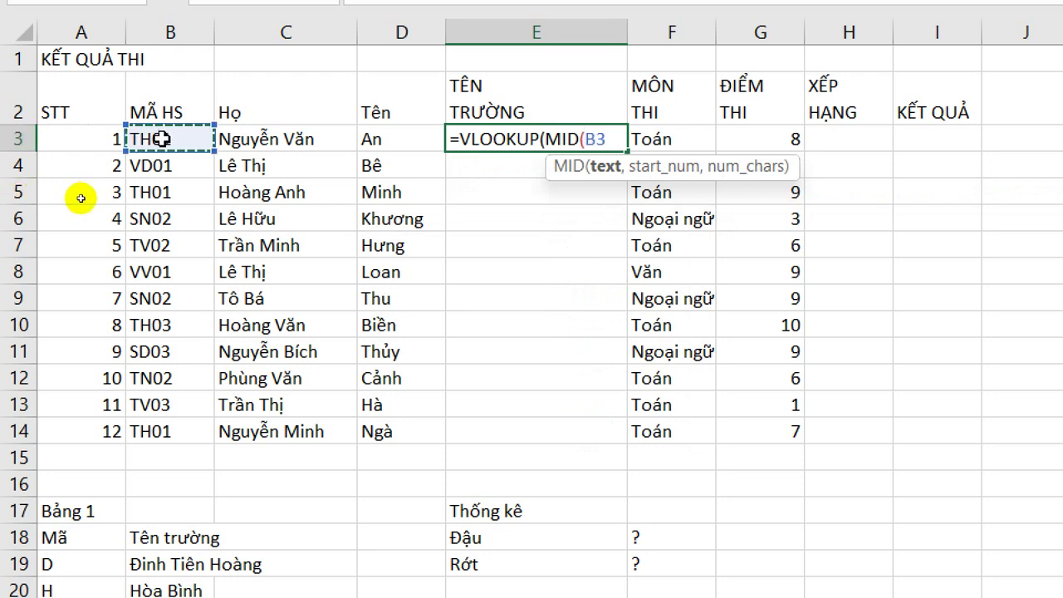
type(",2")
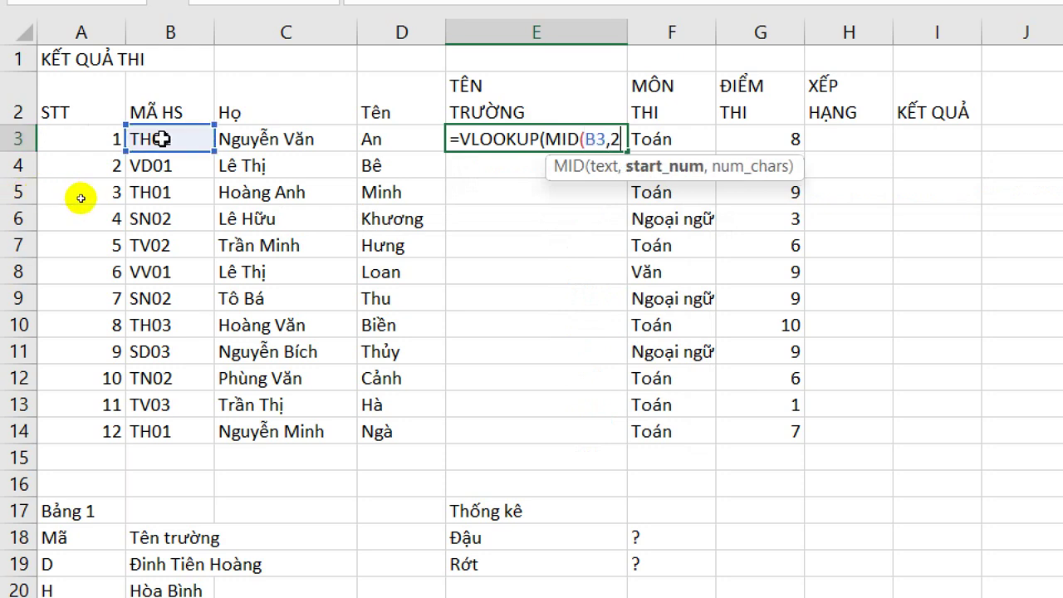
type(",1")
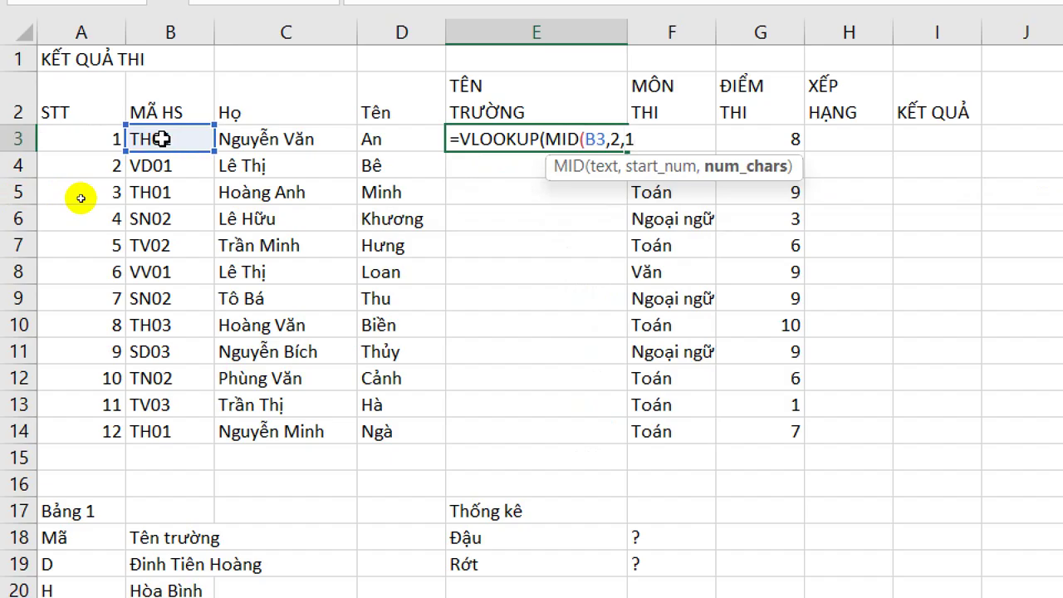
type(")")
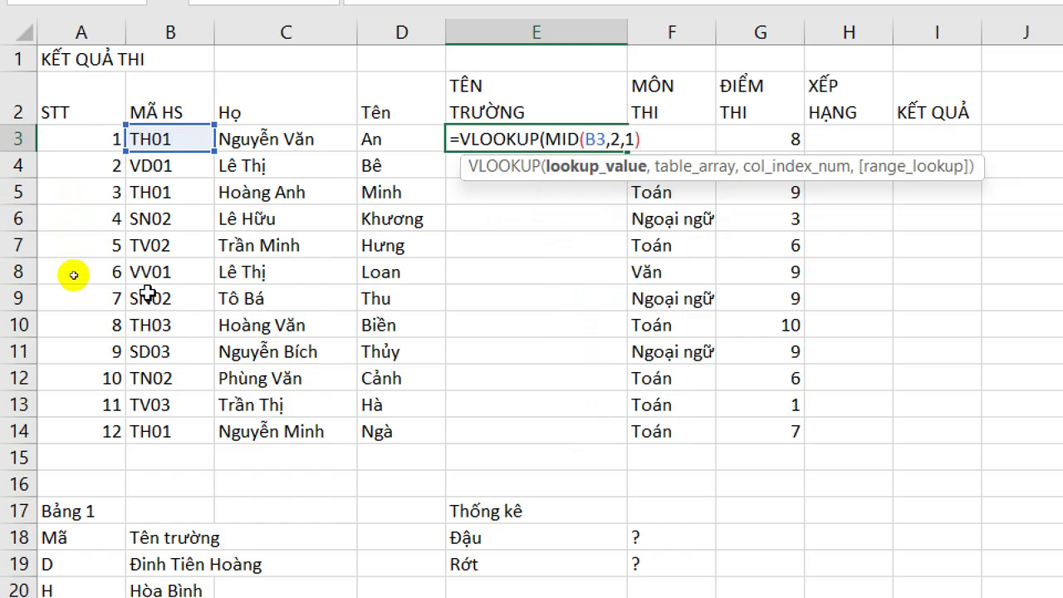
Finish the lookup with table $A$18:$B$22, column 2, exact match, so E3 shows Hòa Bình.
type(",")
scroll(25, 332, "down", 2)
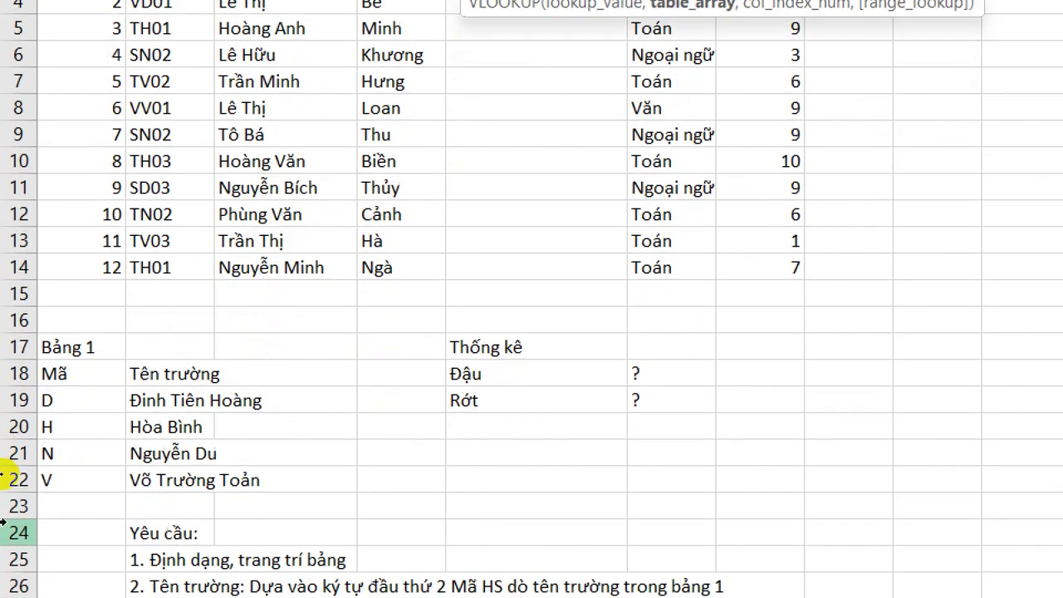
mouse_move(64, 355)
left_mouse_down()
mouse_move(158, 353)
mouse_move(190, 463)
left_mouse_up()
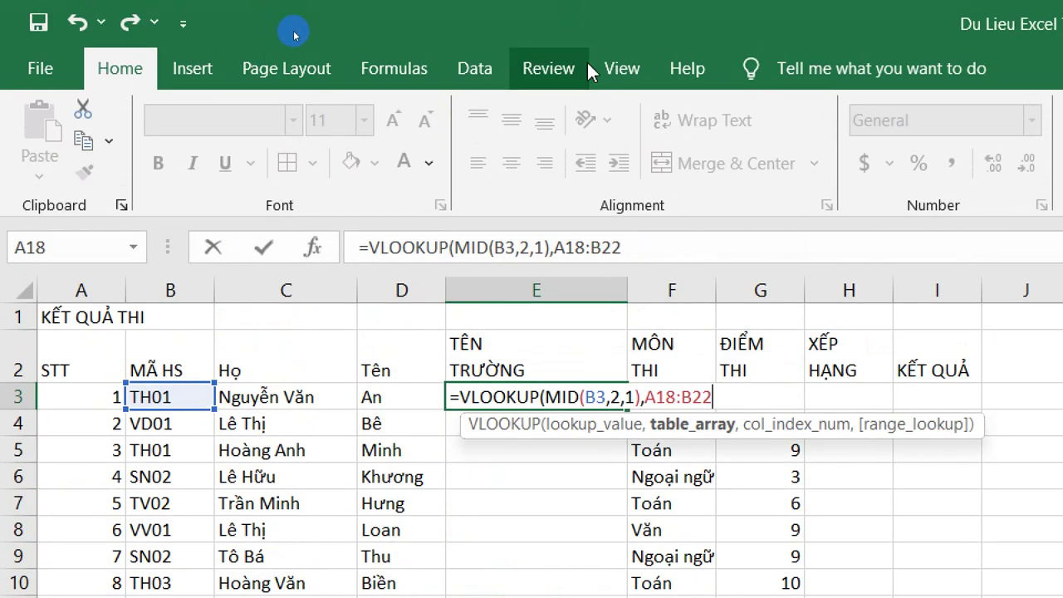
key("F4")
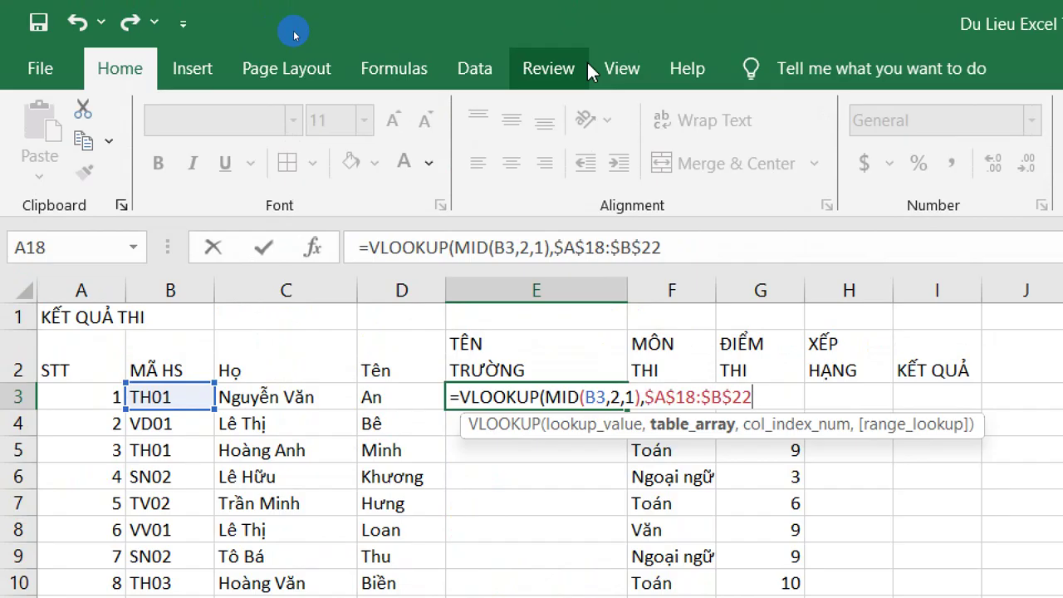
type(",")
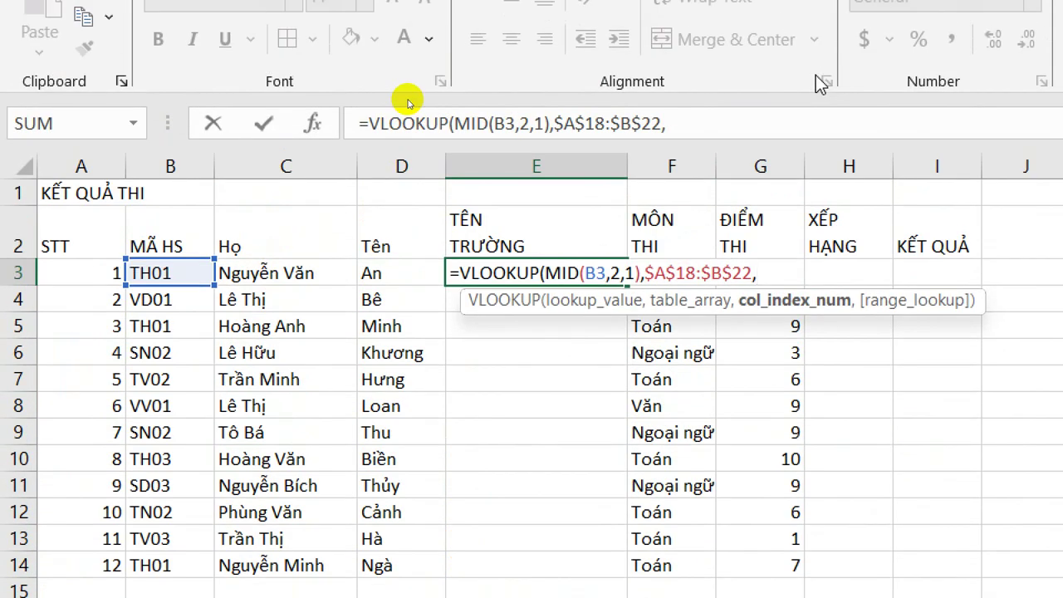
type("2")
type(",0")
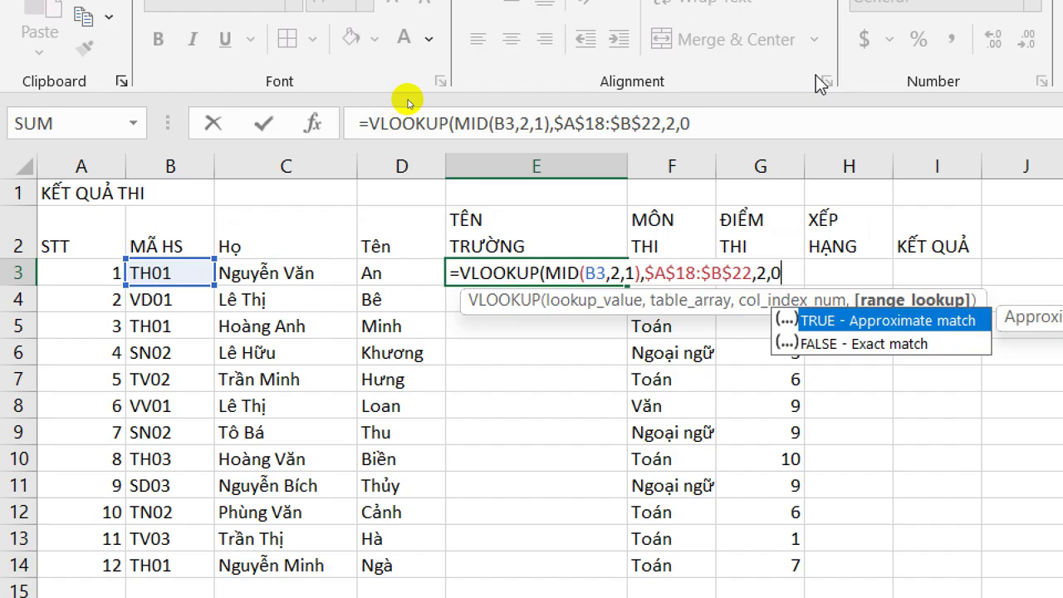
type(")")
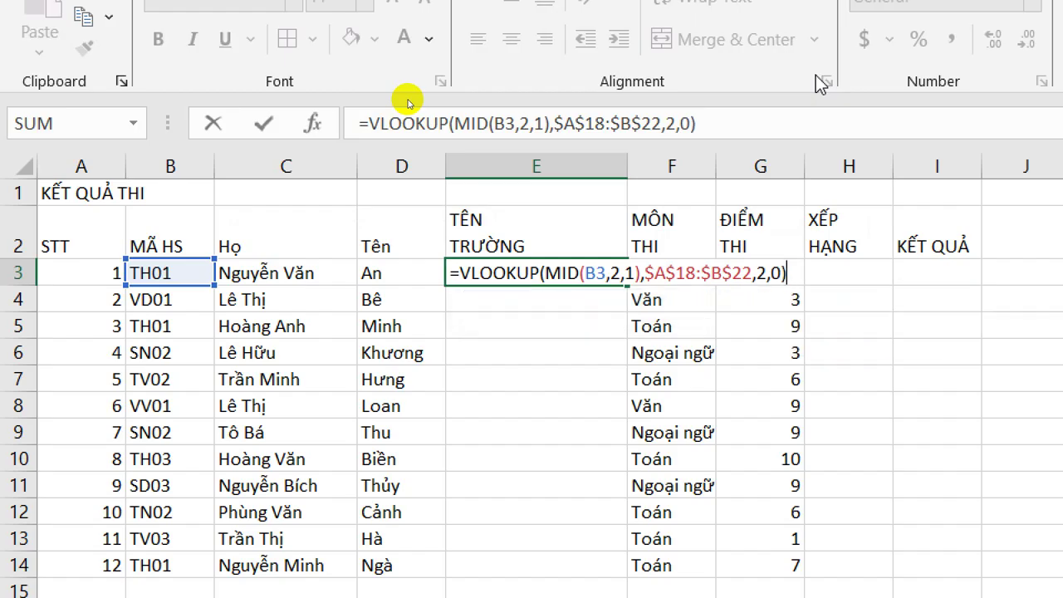
key("Return")
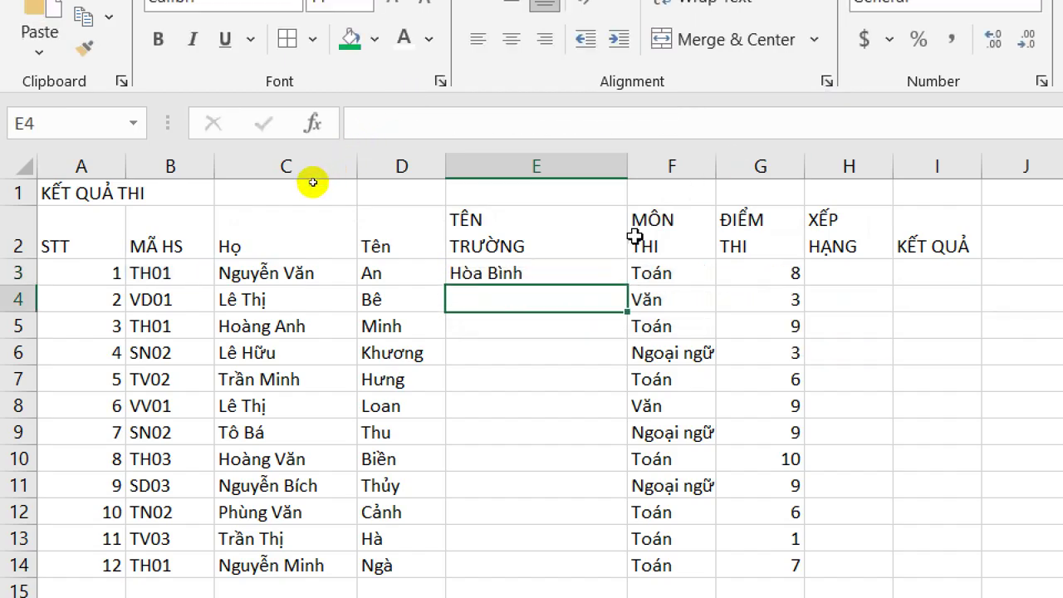
Copy the E3 school-name lookup down through E14 for all twelve students.
left_click(591, 271)
double_click(625, 285)
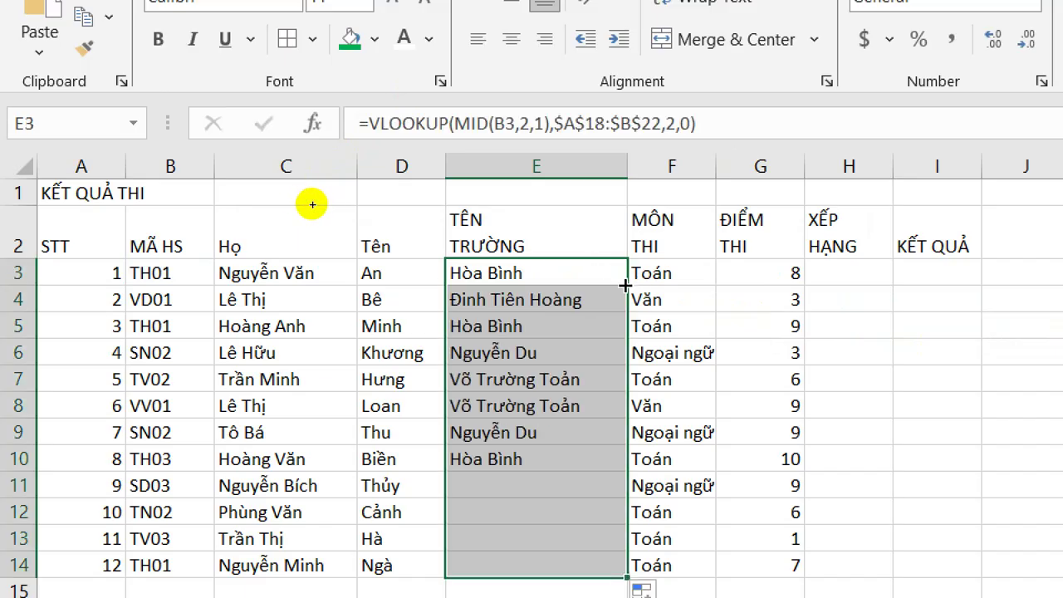
scroll(620, 366, "down", 1)
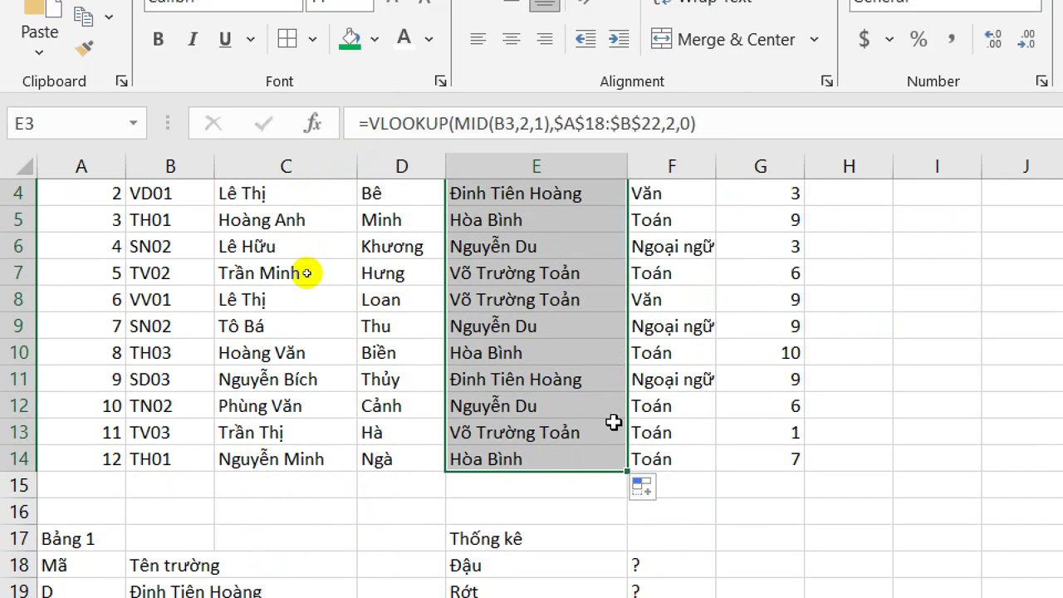
scroll(613, 422, "up", 1)
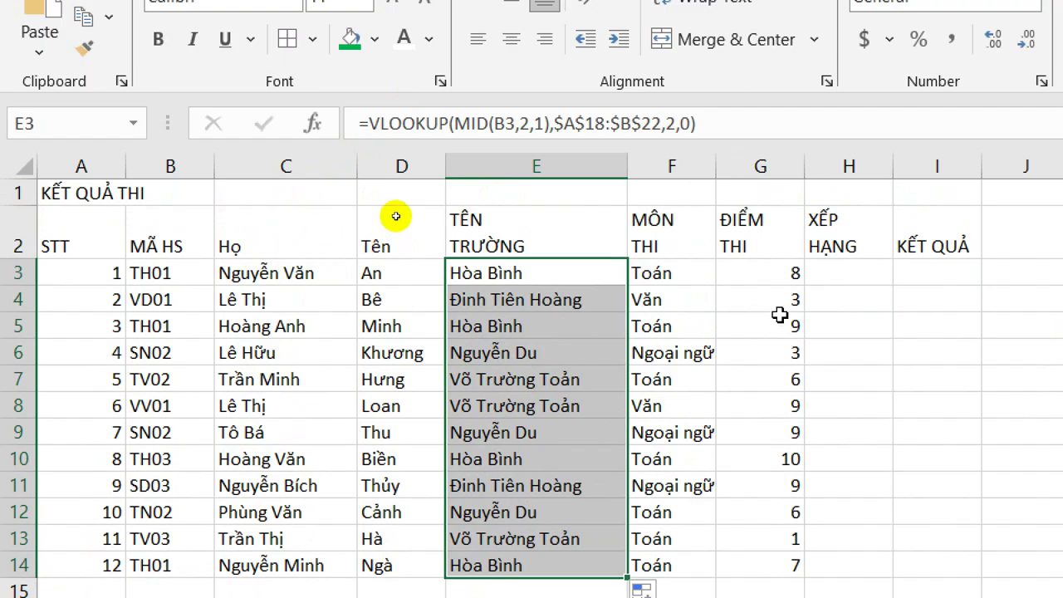
left_click(831, 277)
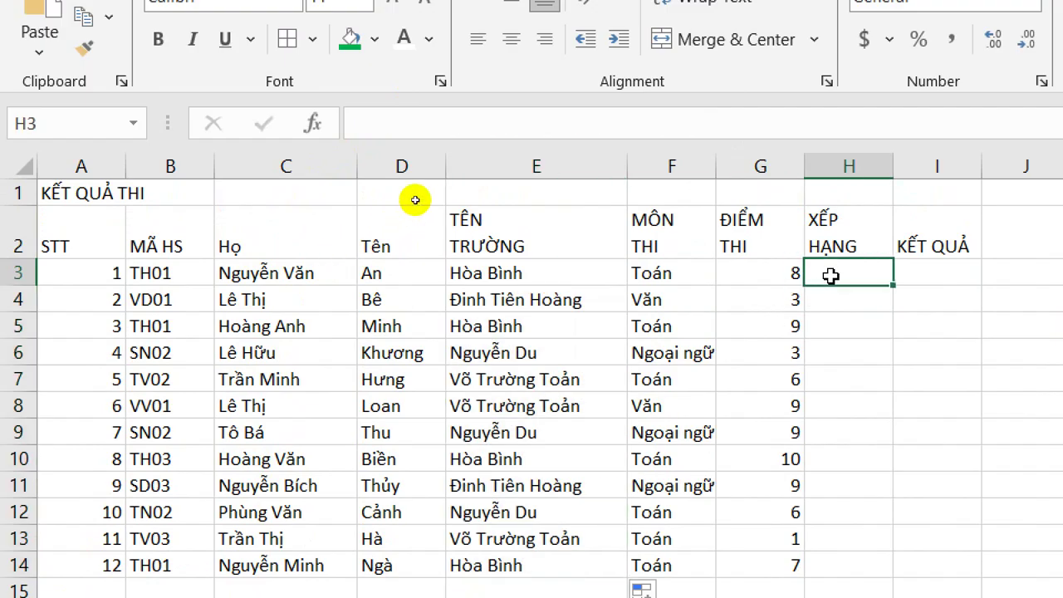
Enter =RANK(G3,$G$3:$G$14,0) in H3 to rank the first student's score.
type("=")
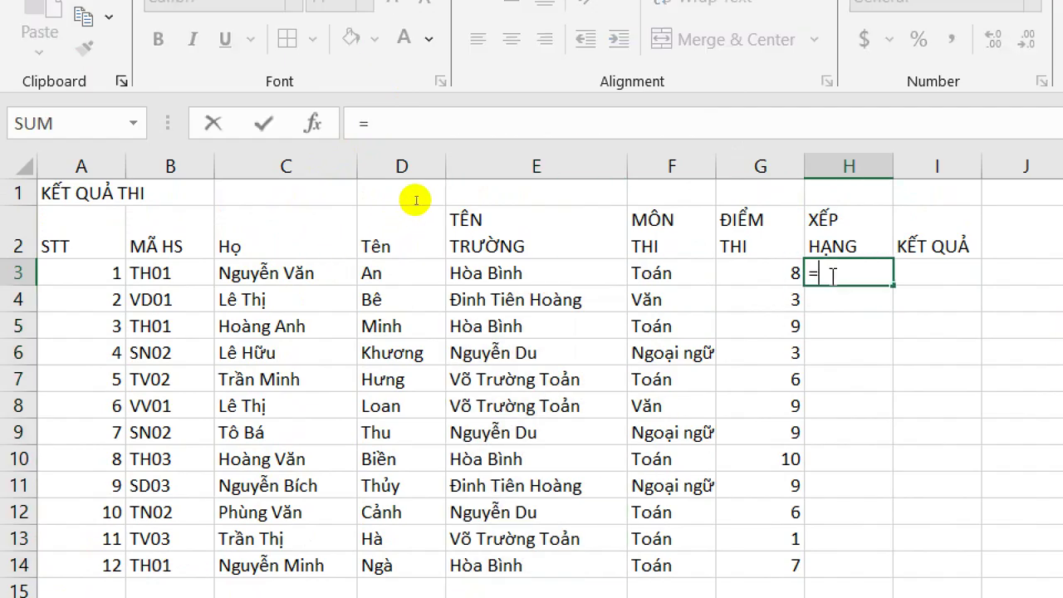
type("ra")
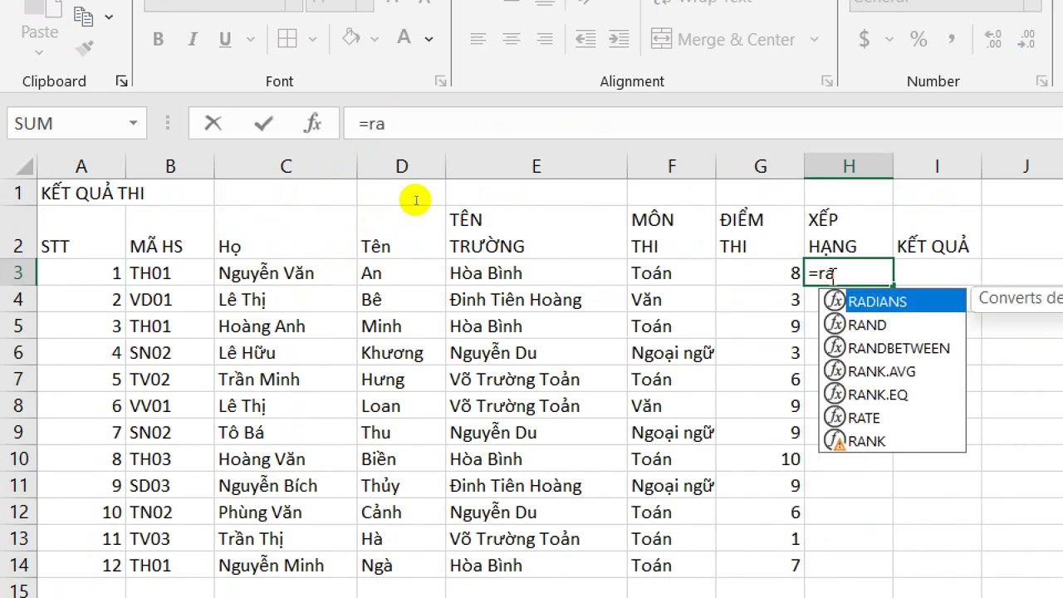
key("Down")
key("Down")
key("Down")
key("Down")
key("Down")
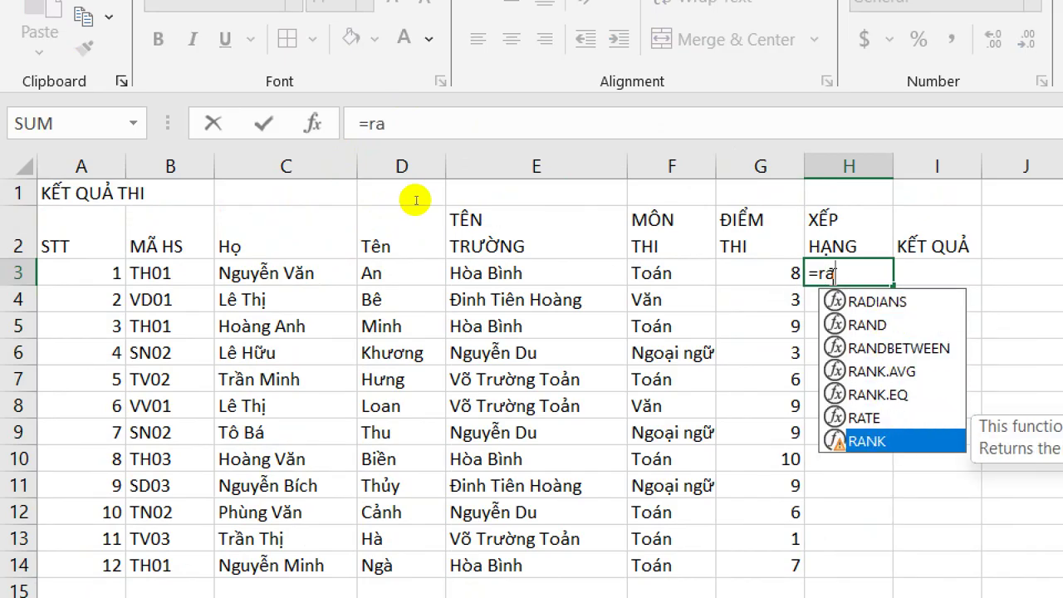
key("Tab")
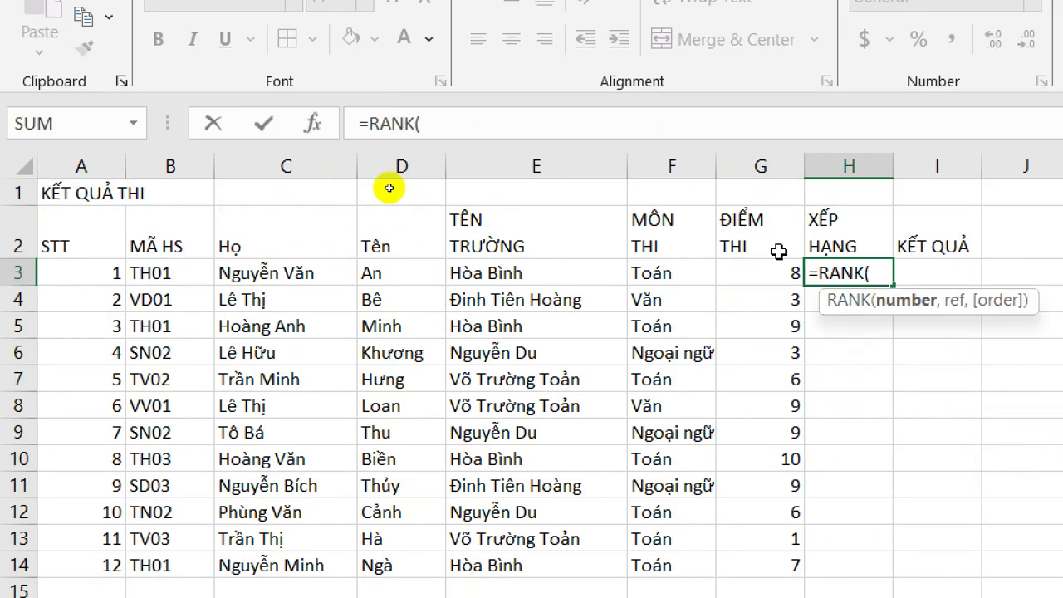
left_click(763, 270)
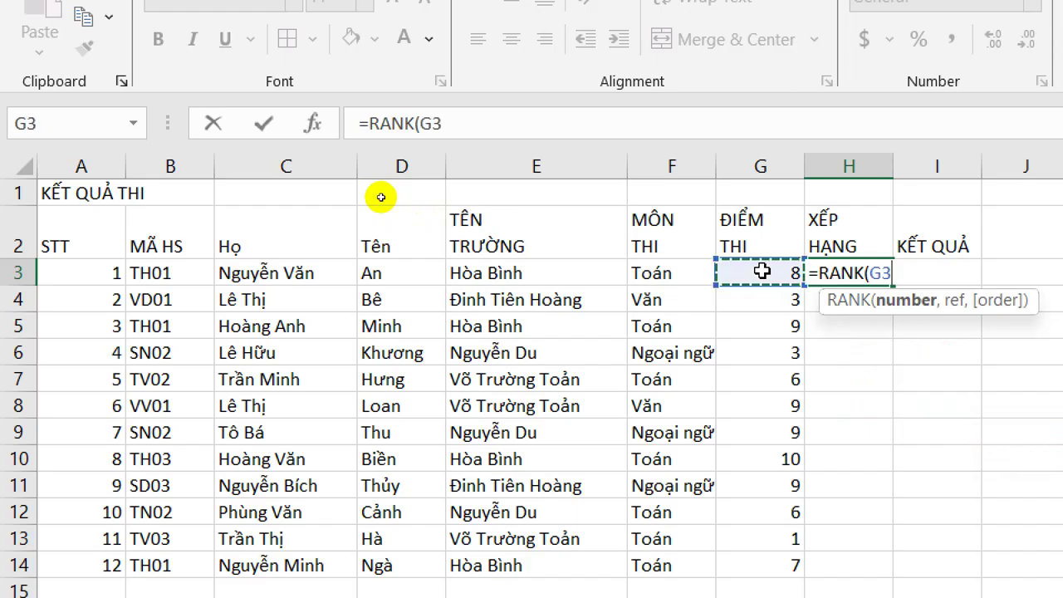
type(",")
left_click_drag(763, 271, 754, 531)
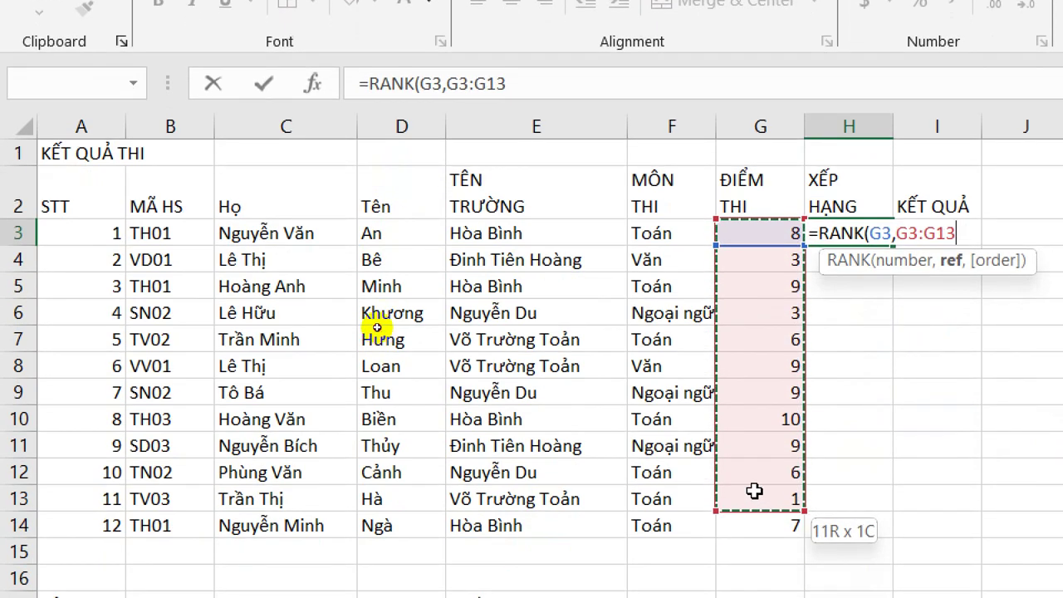
left_click_drag(755, 491, 755, 526)
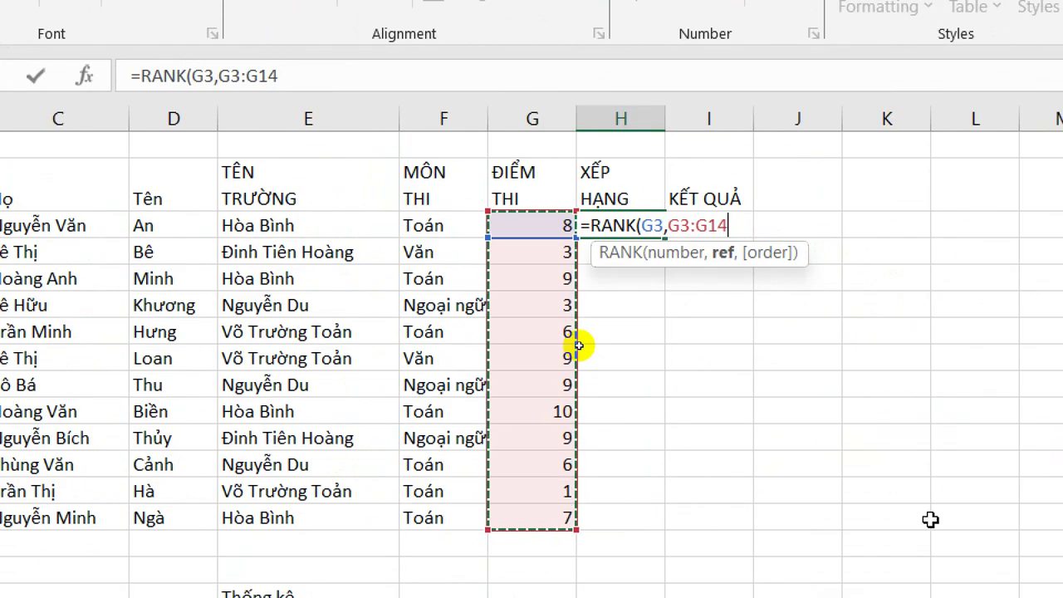
key("F4")
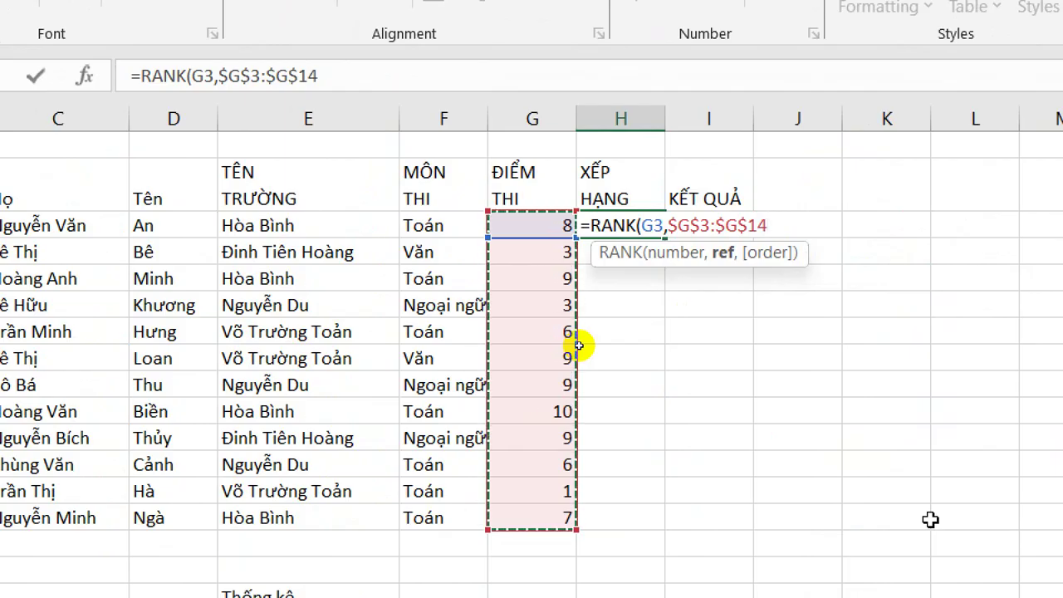
type(",")
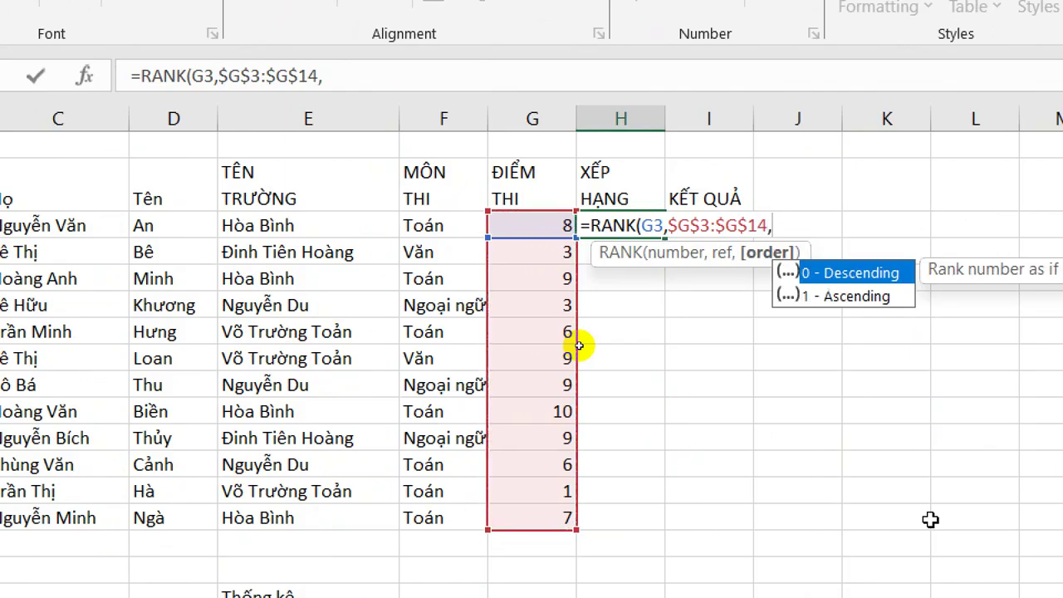
type("0")
type(")")
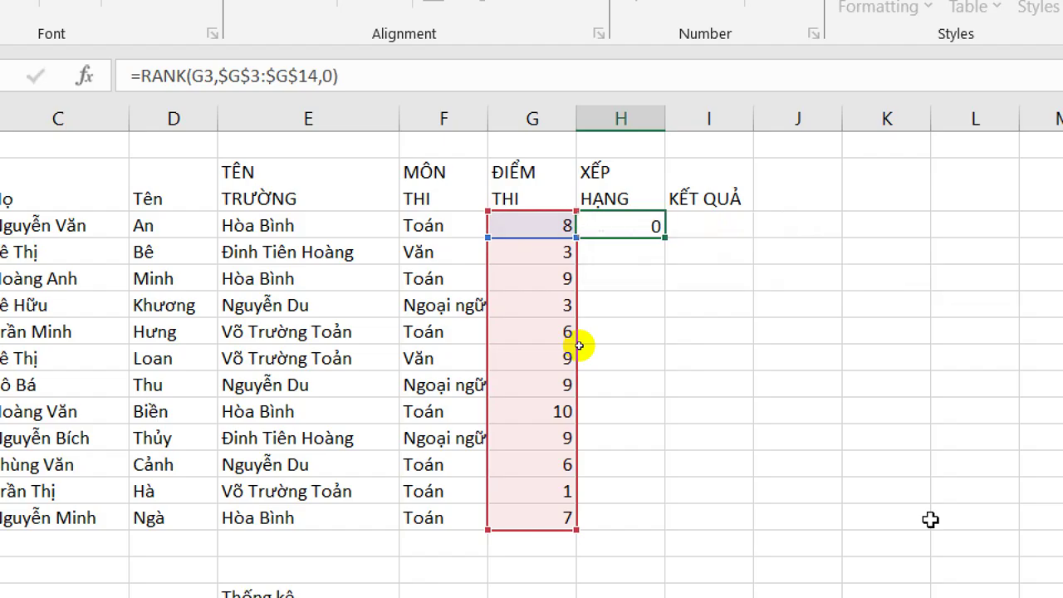
key("Return")
Fill the rank formula down to H14 and confirm the score of 10 ranks 1.
left_click(641, 225)
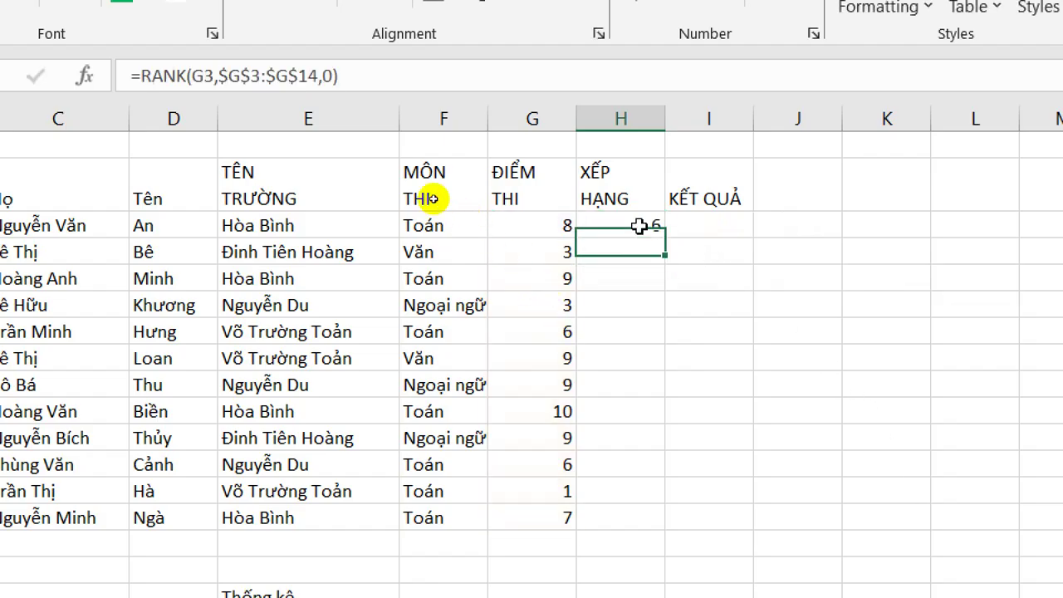
double_click(669, 238)
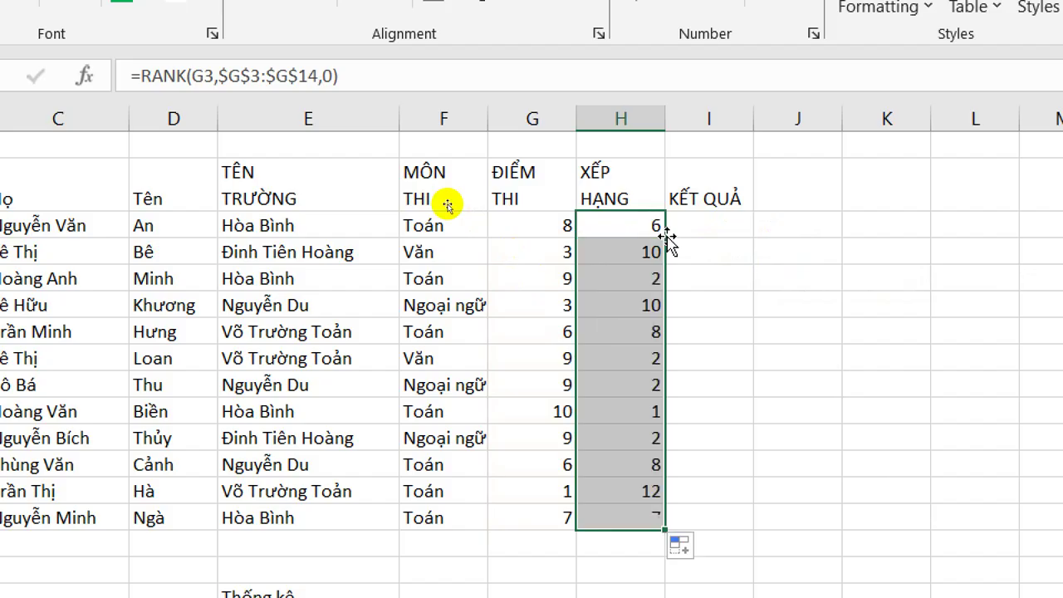
left_click(551, 412)
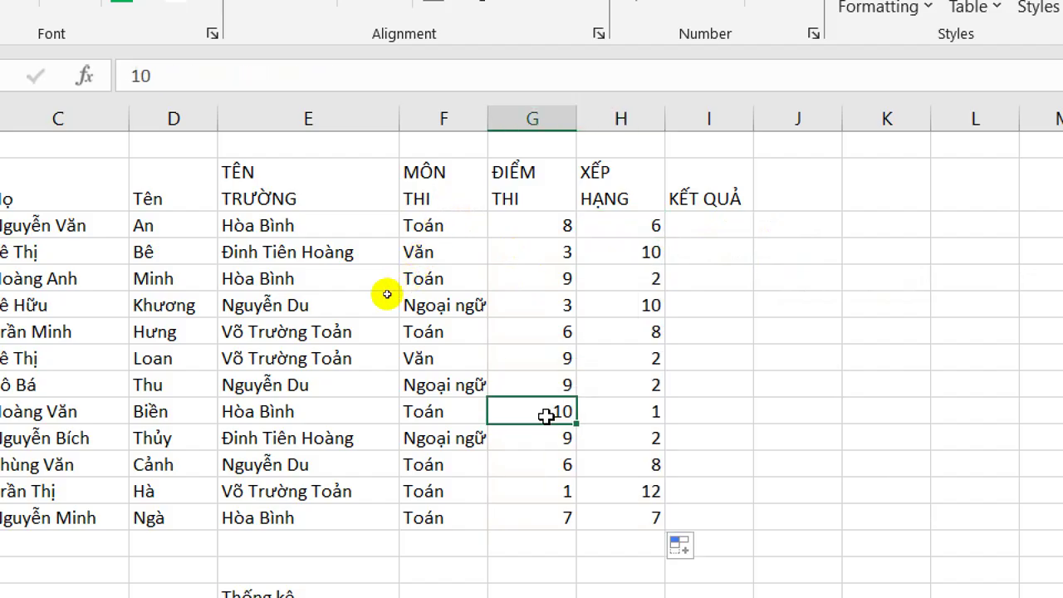
left_click(624, 410)
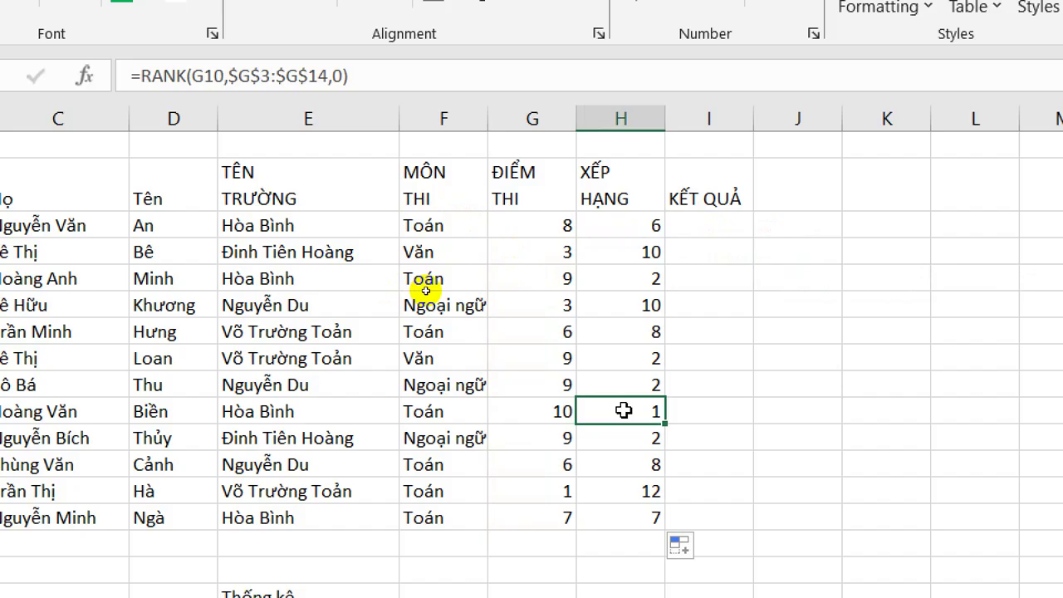
left_click(693, 226)
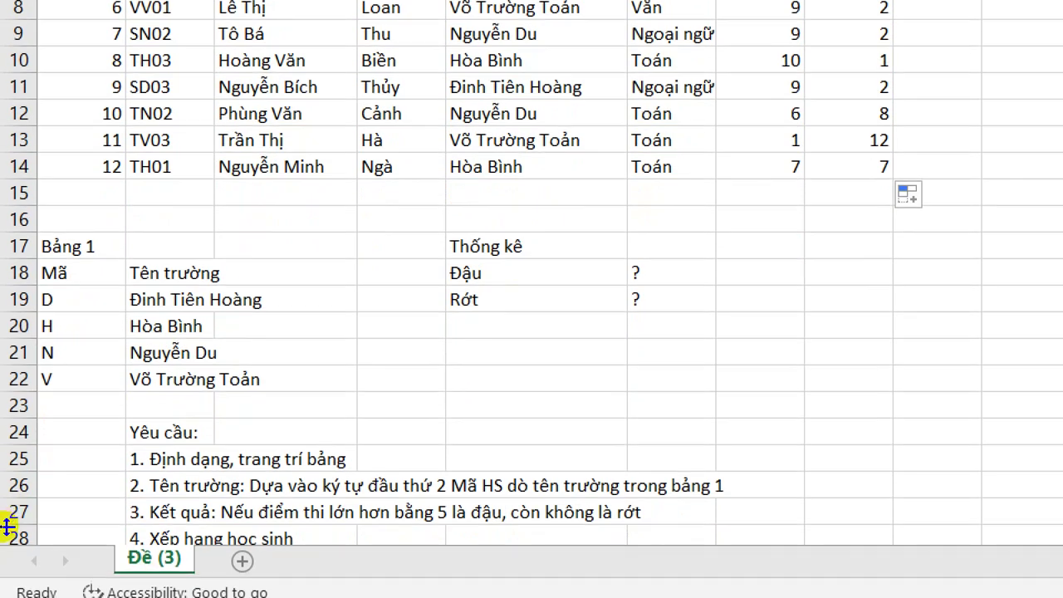
scroll(369, 464, "down", 2)
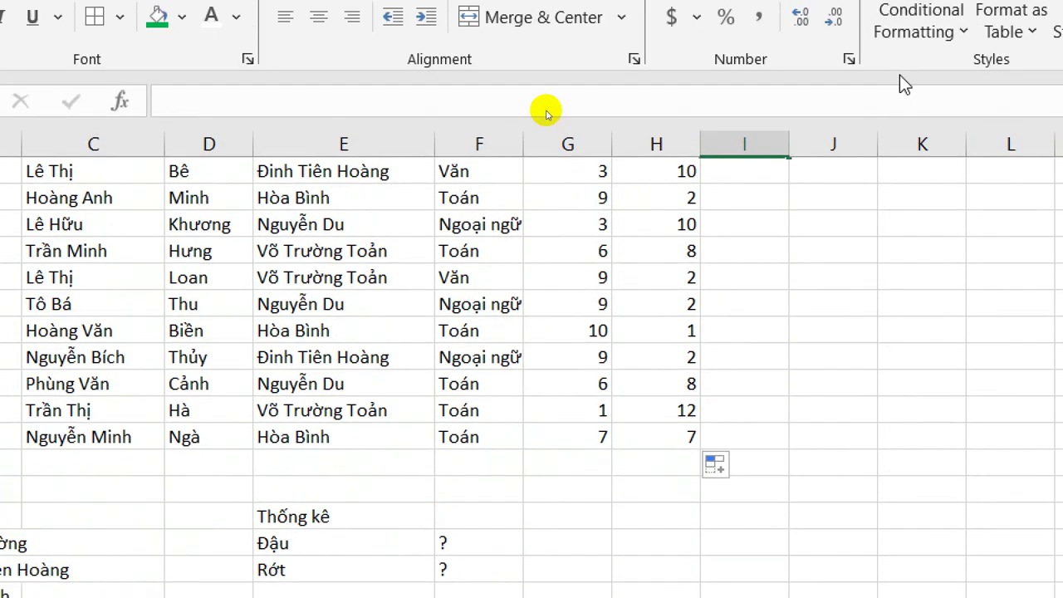
scroll(755, 275, "up", 2)
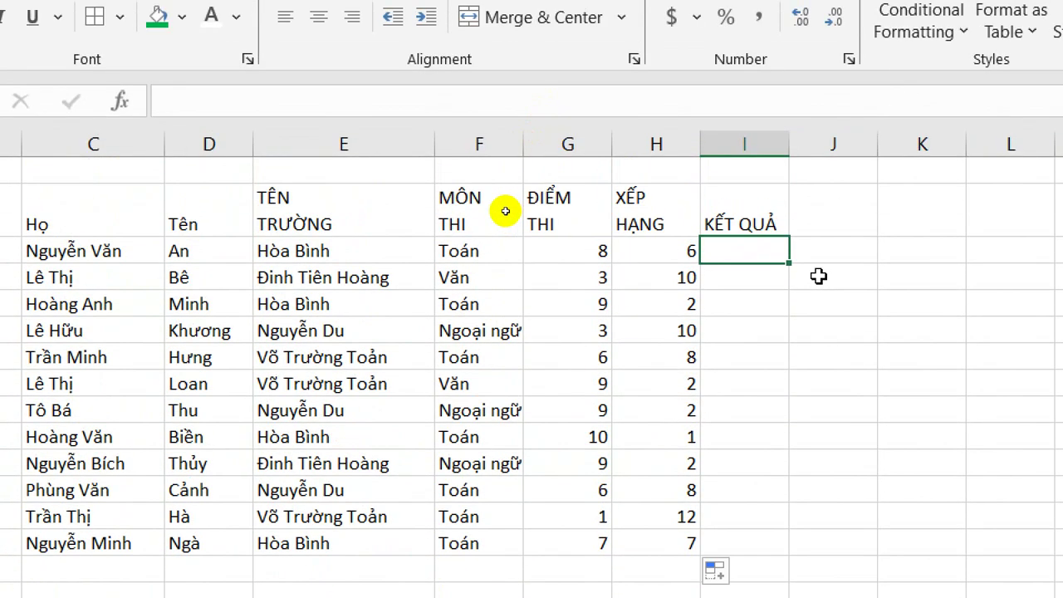
Enter =IF(G3>=5,"Đậu","Rớt") in I3 and fill it down to I14.
type("=iff")
key("Tab")
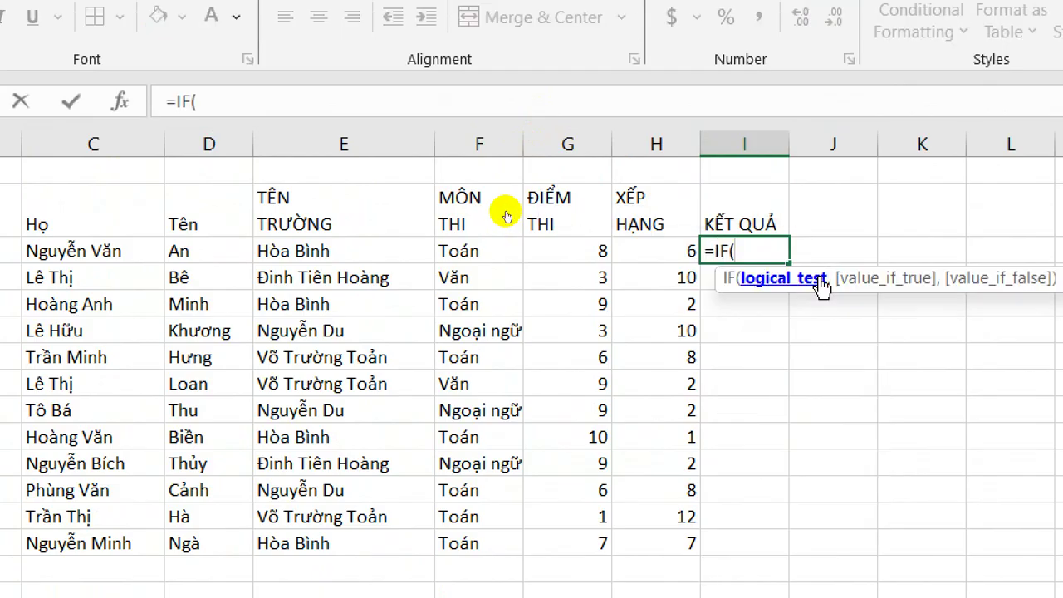
left_click(584, 251)
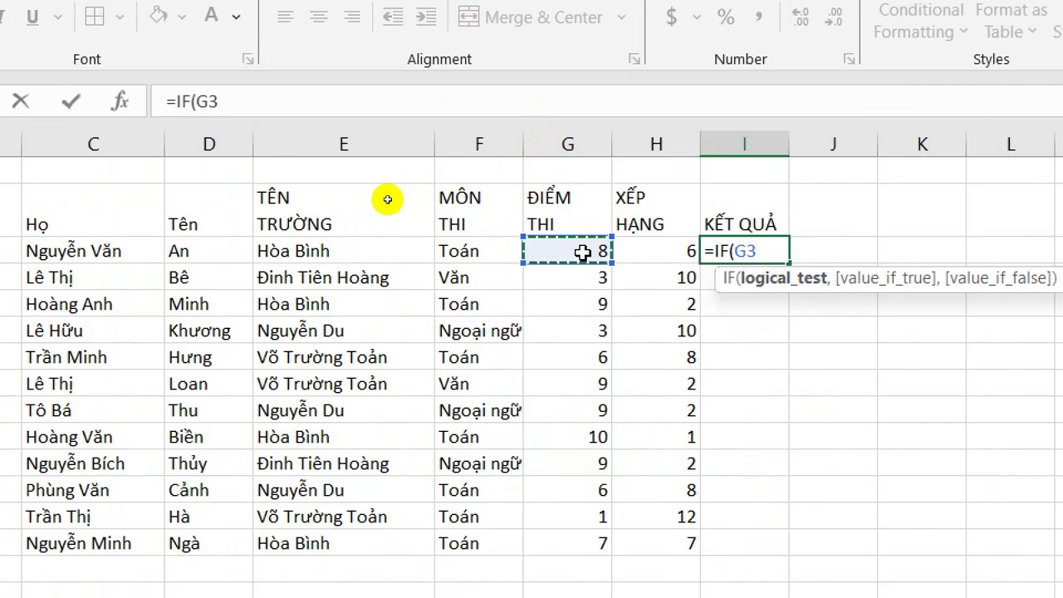
type(">=5,")
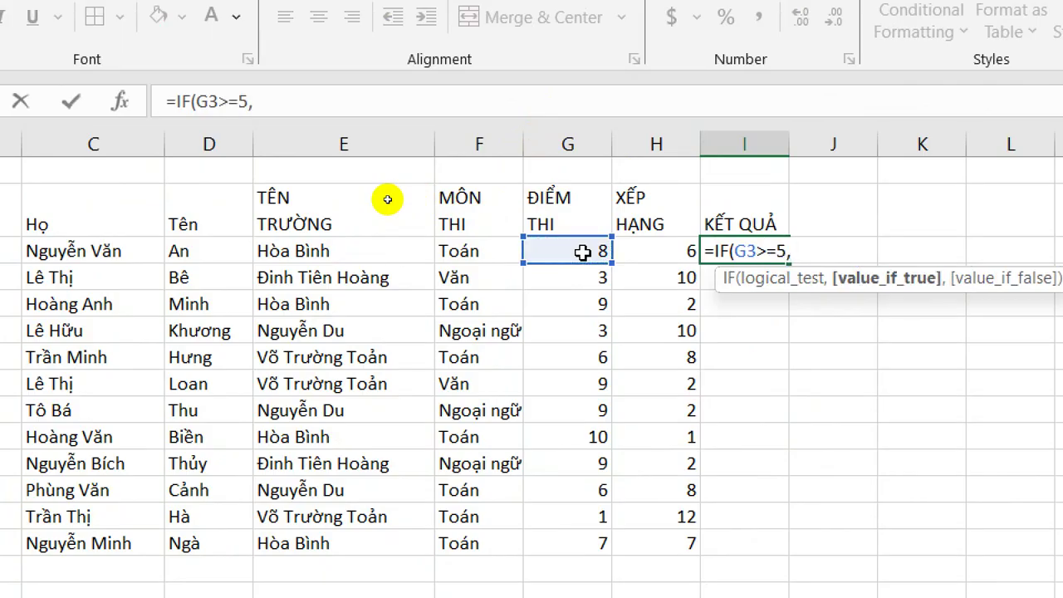
type("\"Đâu")
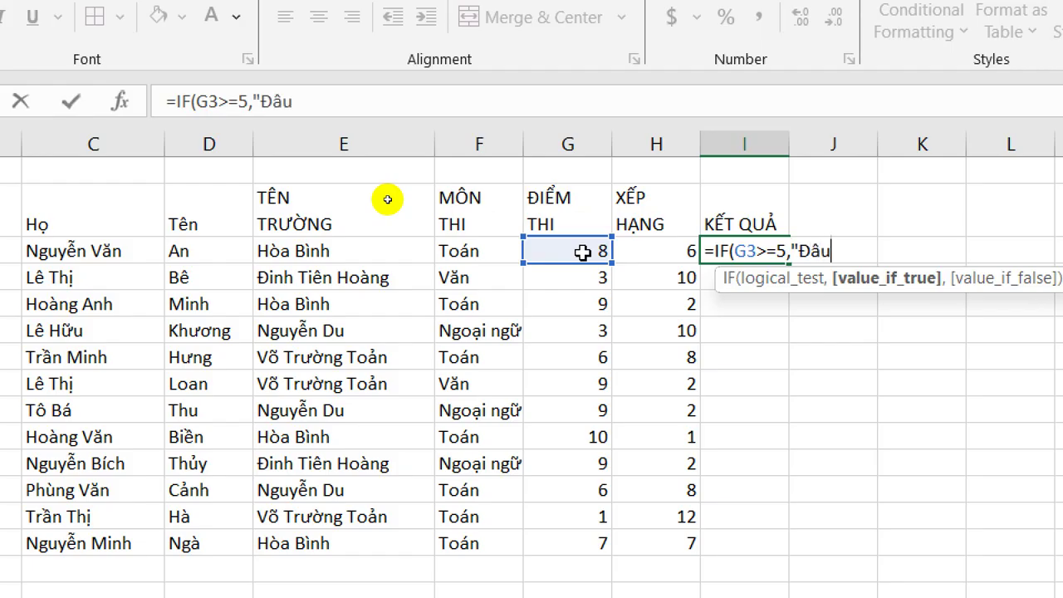
key("BackSpace")
key("BackSpace")
type("ậu\"")
type(",\"")
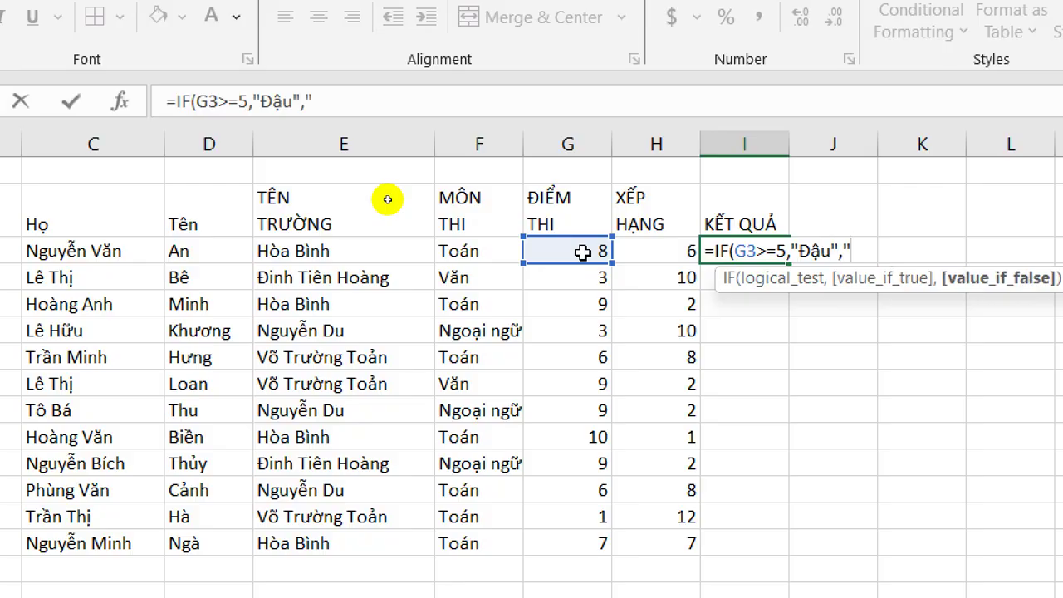
type("Rowt")
type("\"")
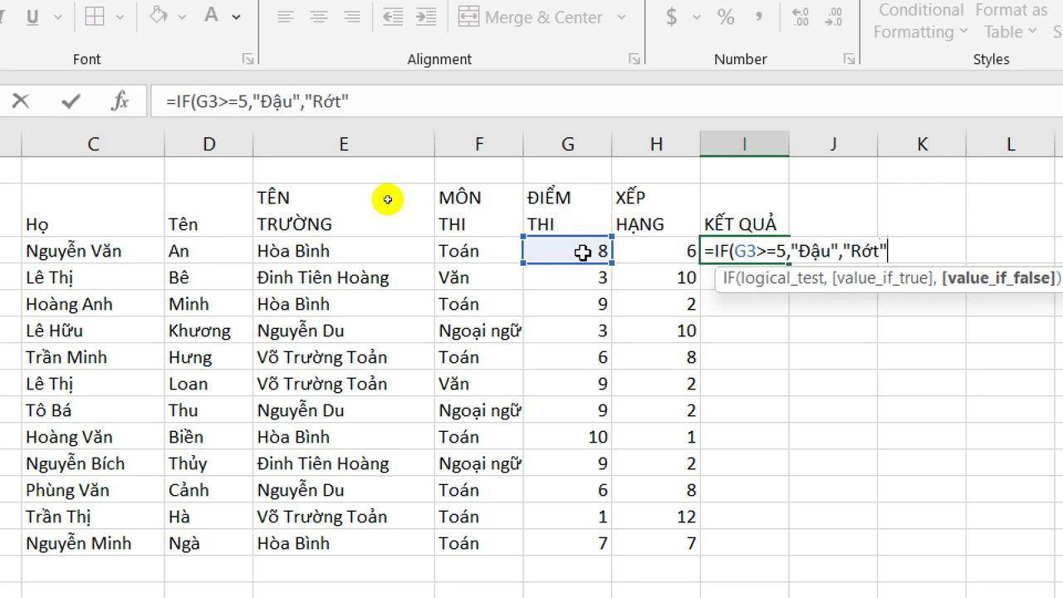
type(")")
key("Return")
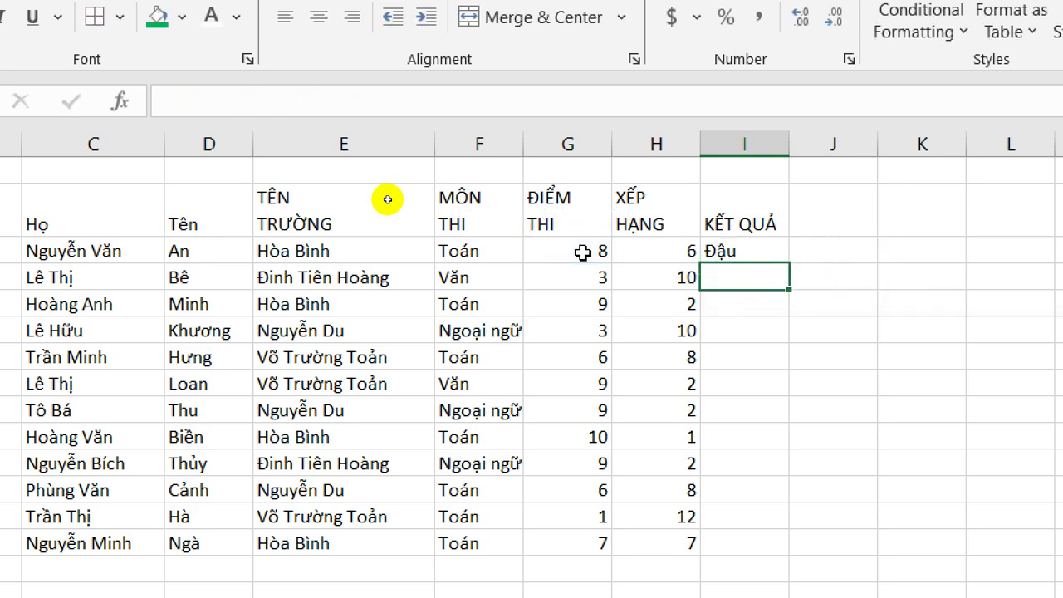
left_click(752, 249)
double_click(788, 263)
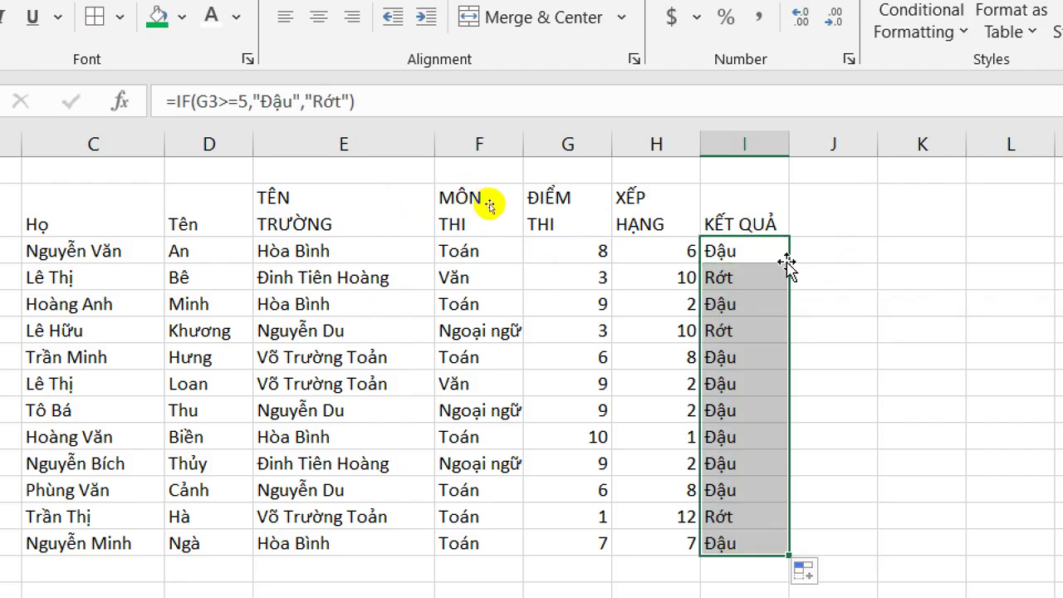
scroll(786, 264, "down", 1)
scroll(787, 264, "down", 3)
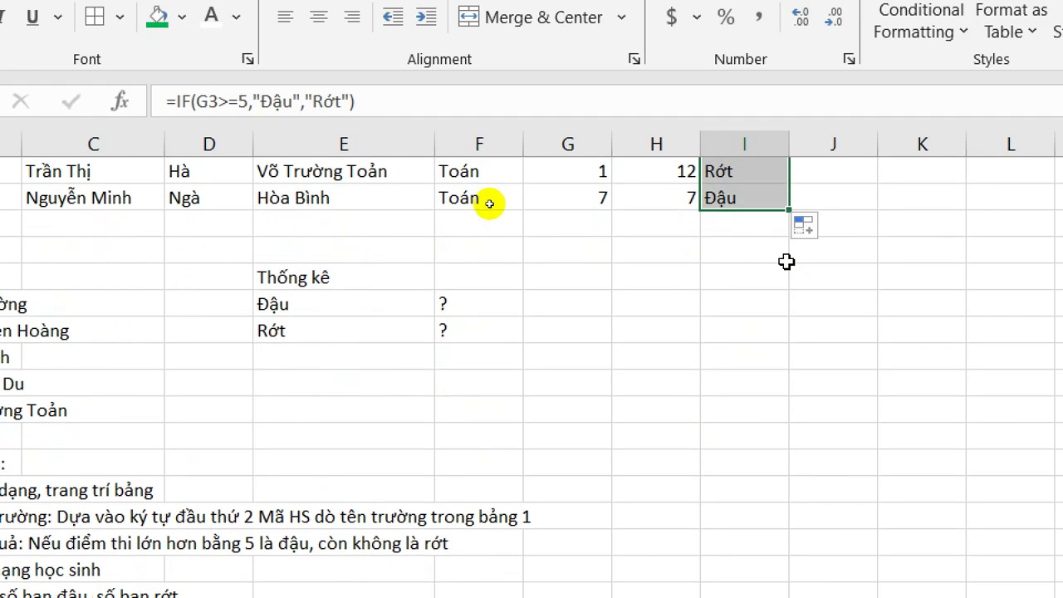
Check the Đậu and Rớt labels and select the empty count cell beside Đậu.
double_click(369, 304)
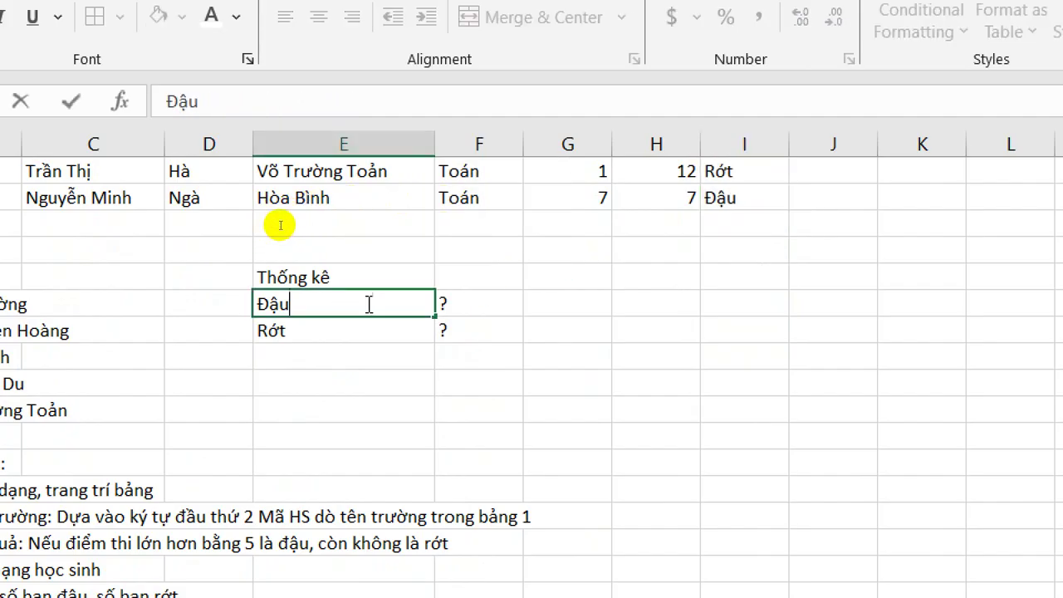
left_click(355, 332)
double_click(361, 333)
left_click(503, 295)
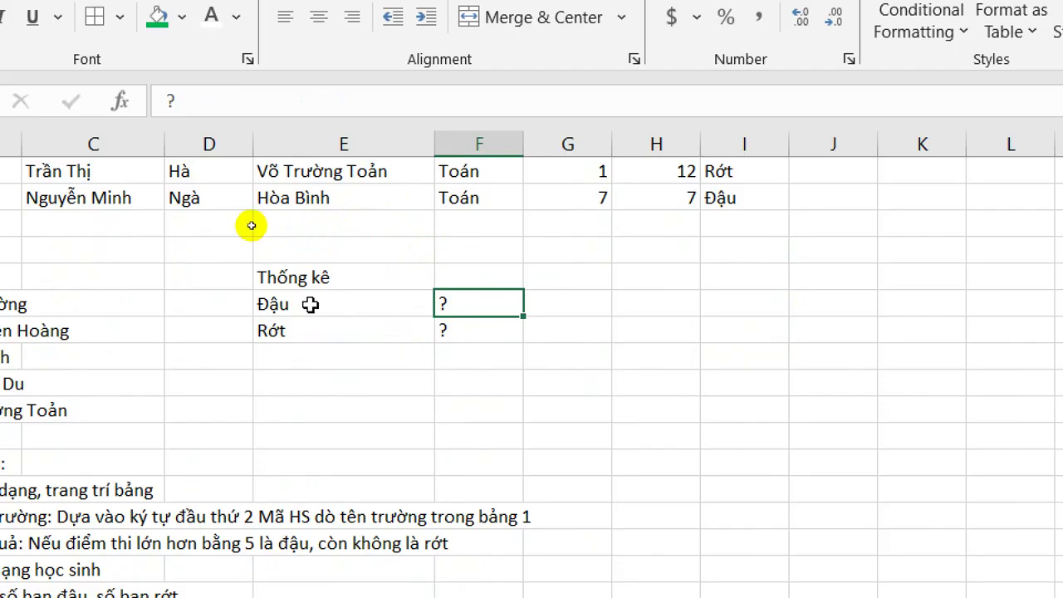
scroll(817, 354, "up", 2)
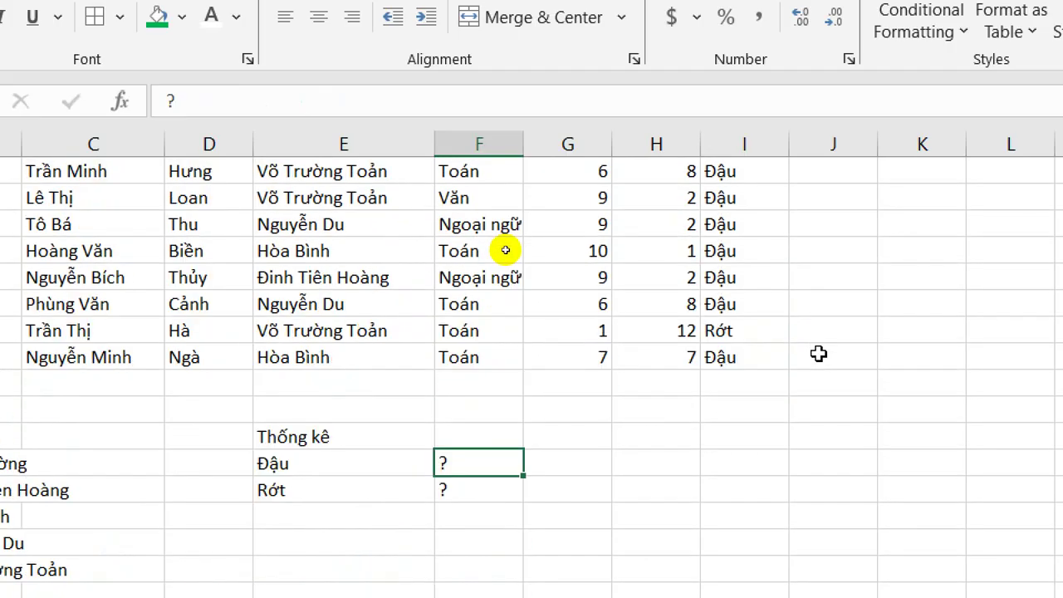
scroll(818, 354, "up", 1)
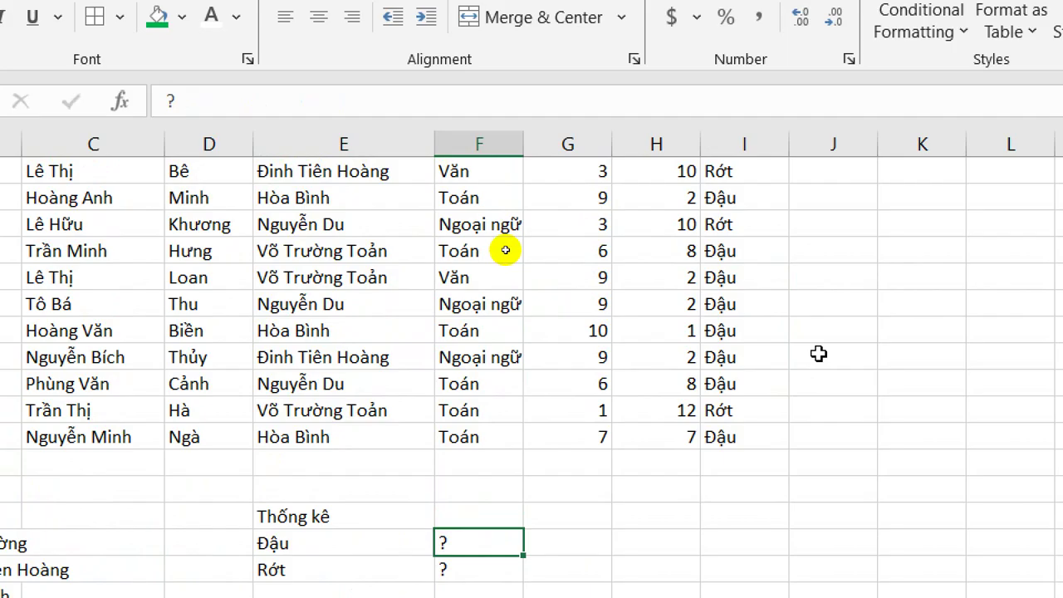
Count passes with =COUNTIF($I$3:$I$14,E18), giving 9 for Đậu.
type("=")
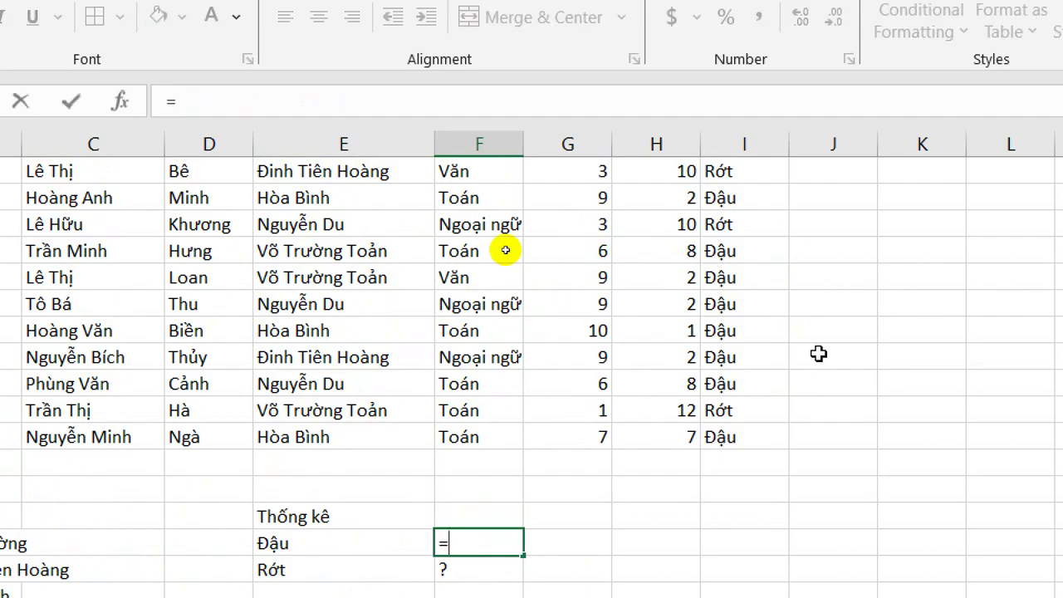
type("coun")
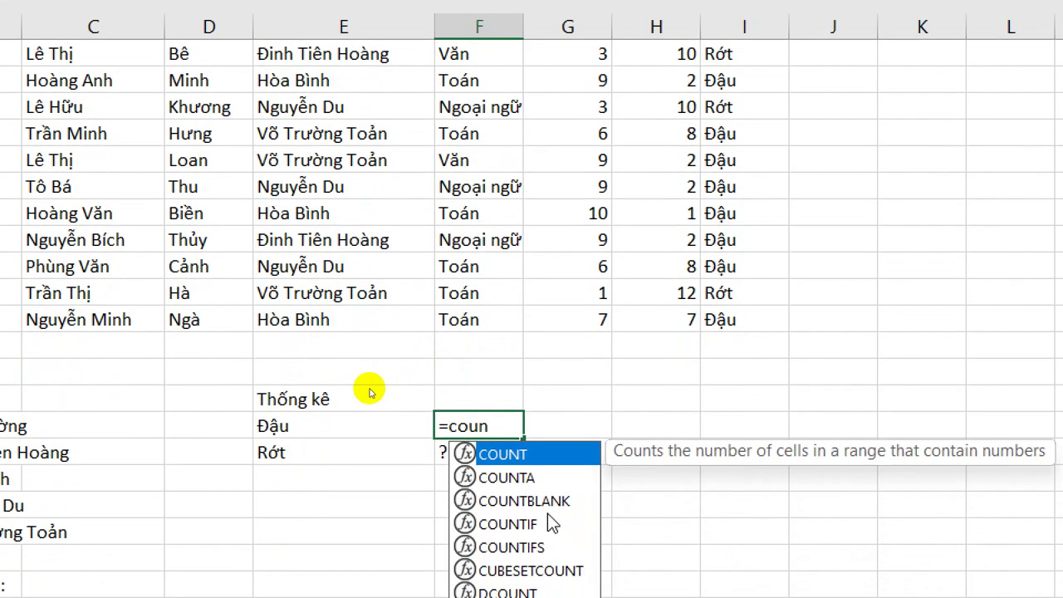
left_click(546, 523)
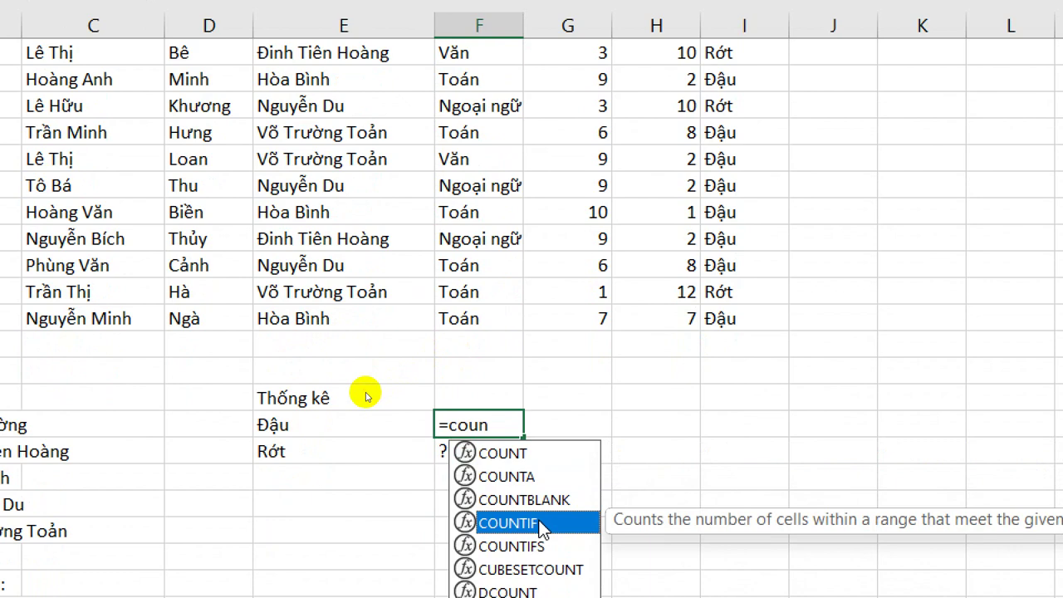
double_click(542, 524)
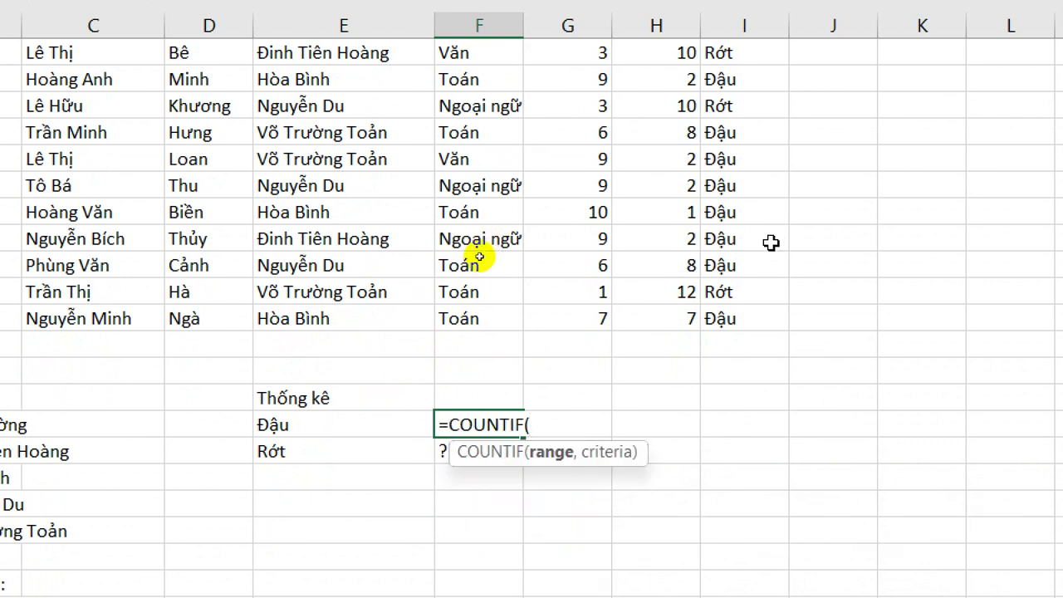
scroll(772, 242, "up", 2)
left_click_drag(737, 131, 755, 422)
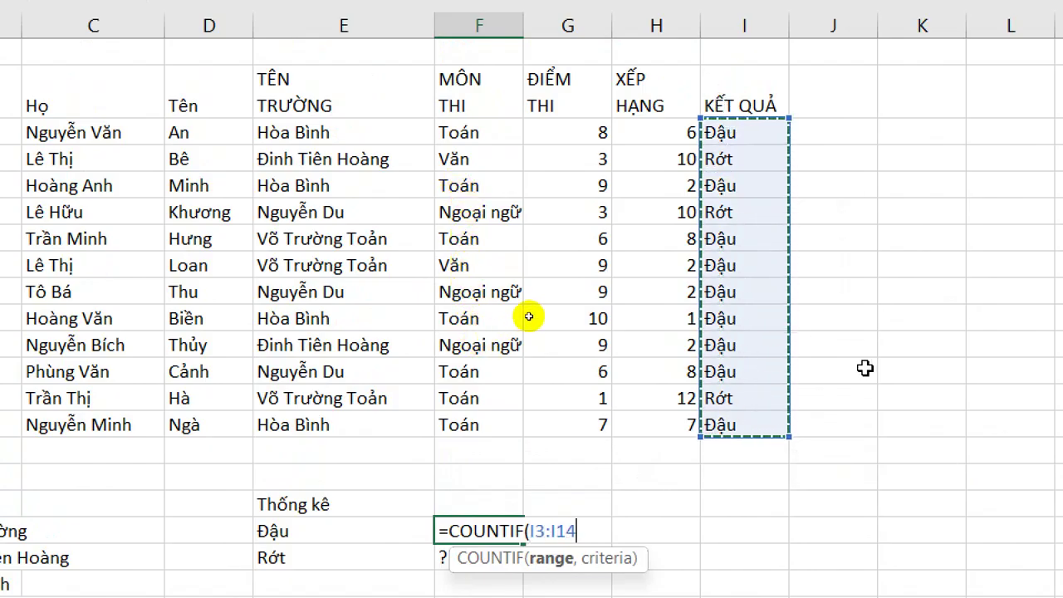
key("F4")
type("$I$14,")
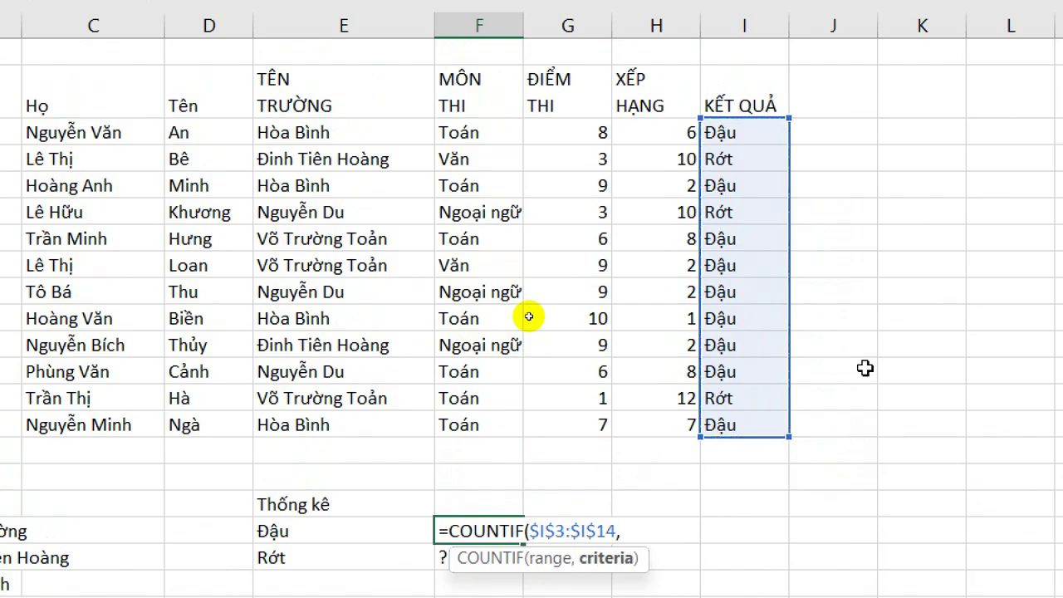
scroll(349, 449, "down", 1)
left_click(350, 502)
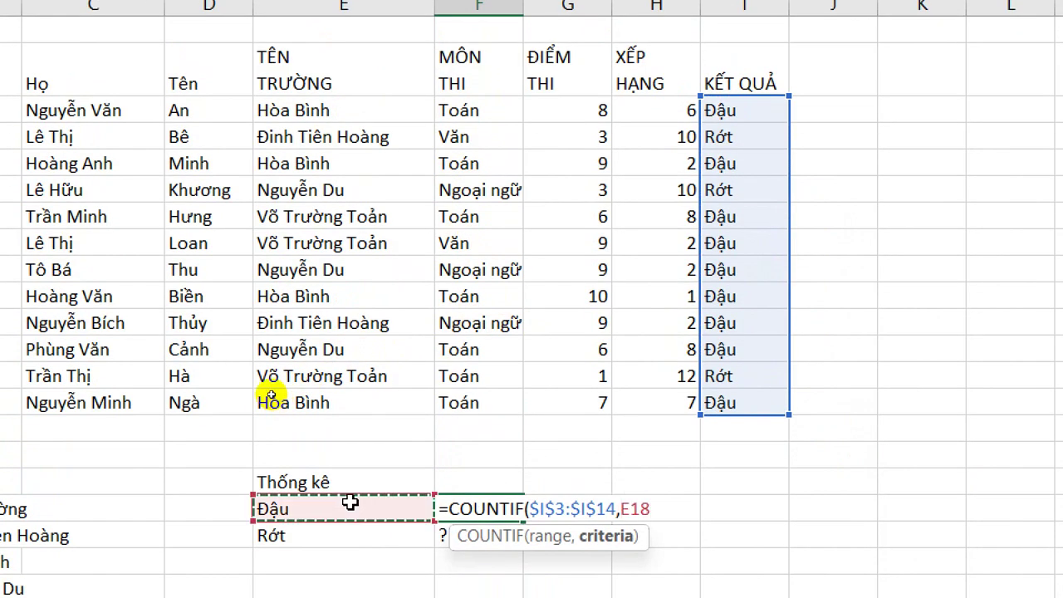
key("Return")
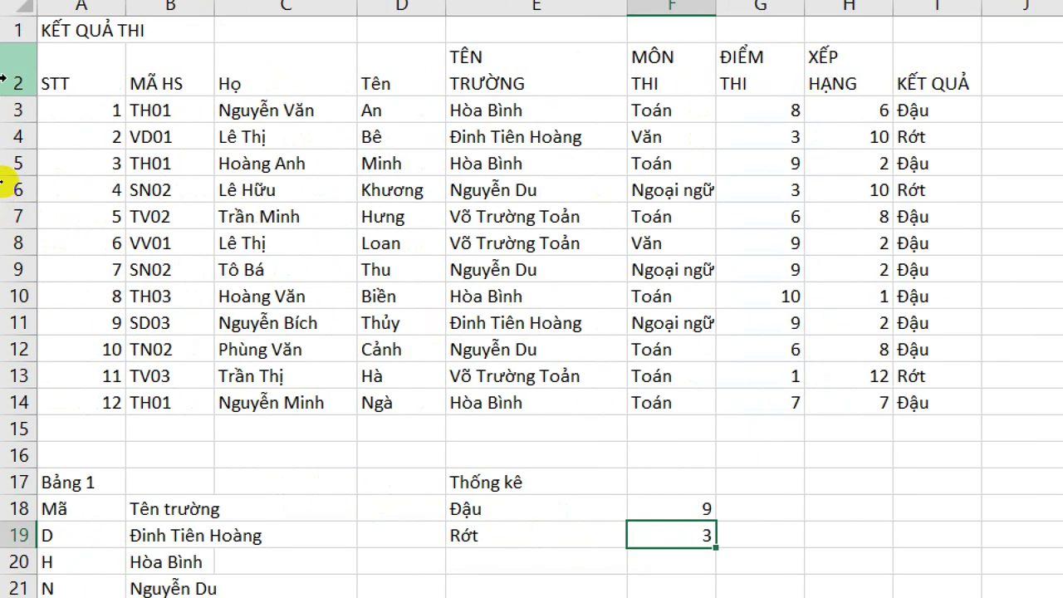
Format A2:I14 as an orange-styled table with headers.
left_click(93, 75)
left_click_drag(92, 75, 912, 412)
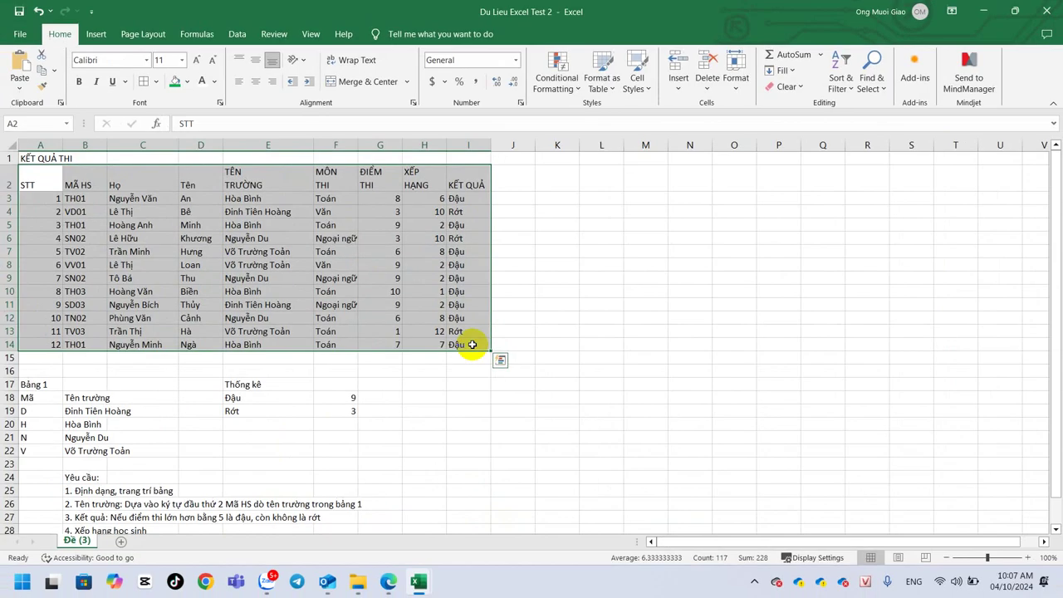
left_click(500, 360)
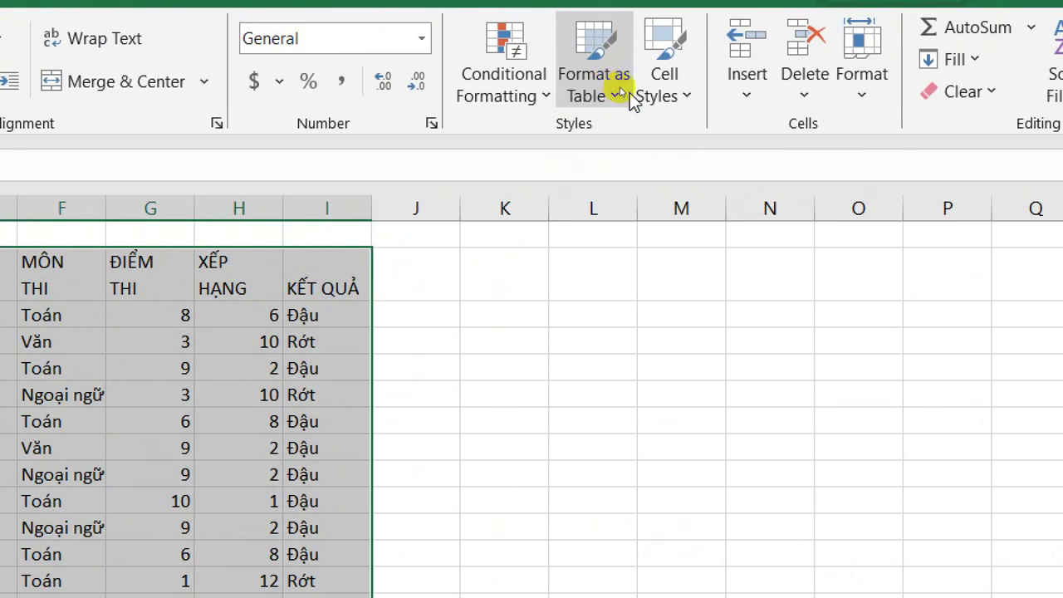
left_click(630, 93)
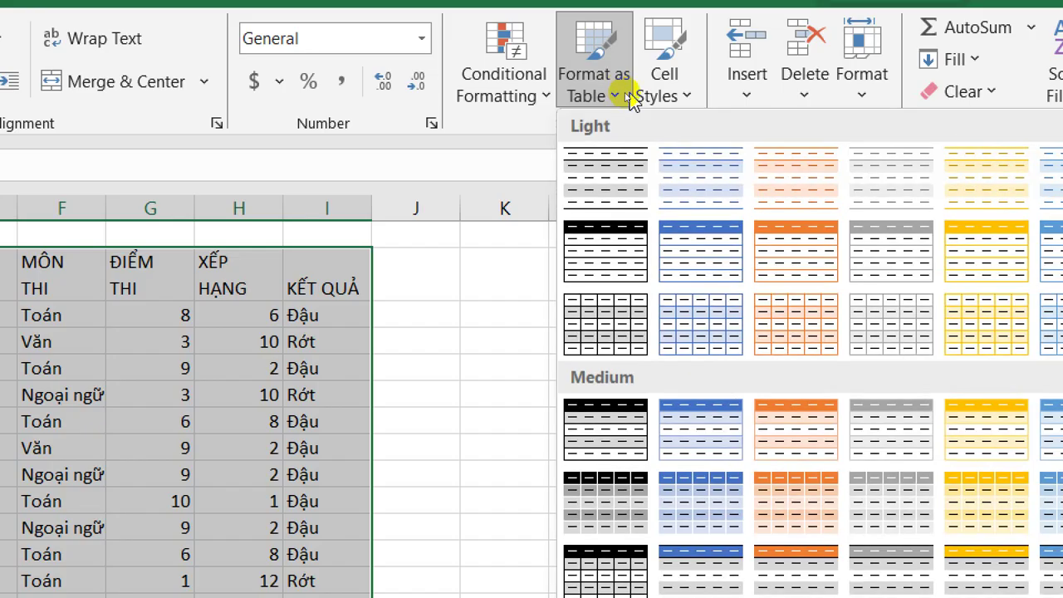
left_click(814, 443)
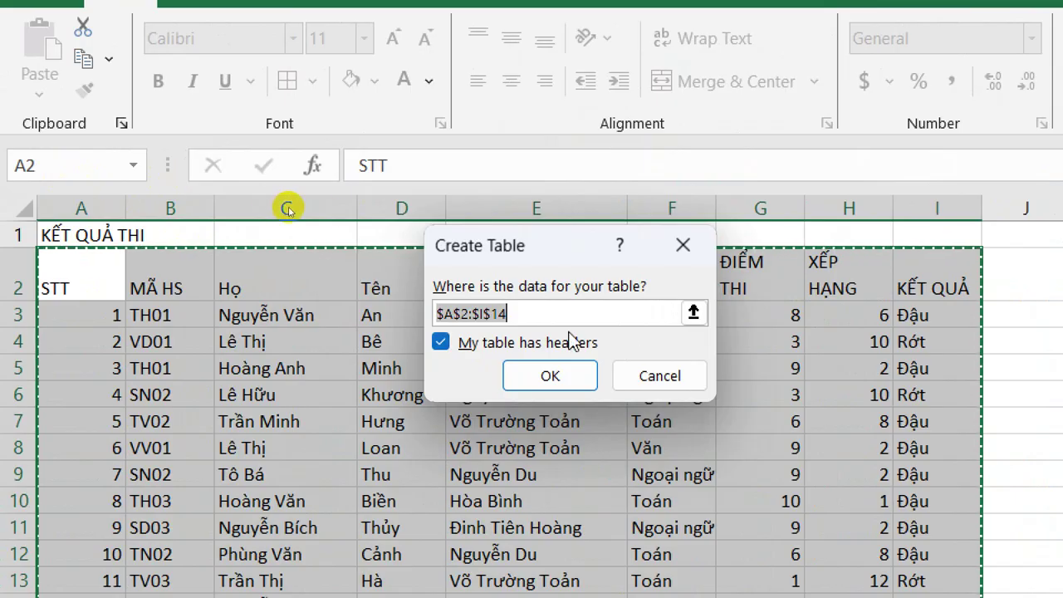
left_click(550, 377)
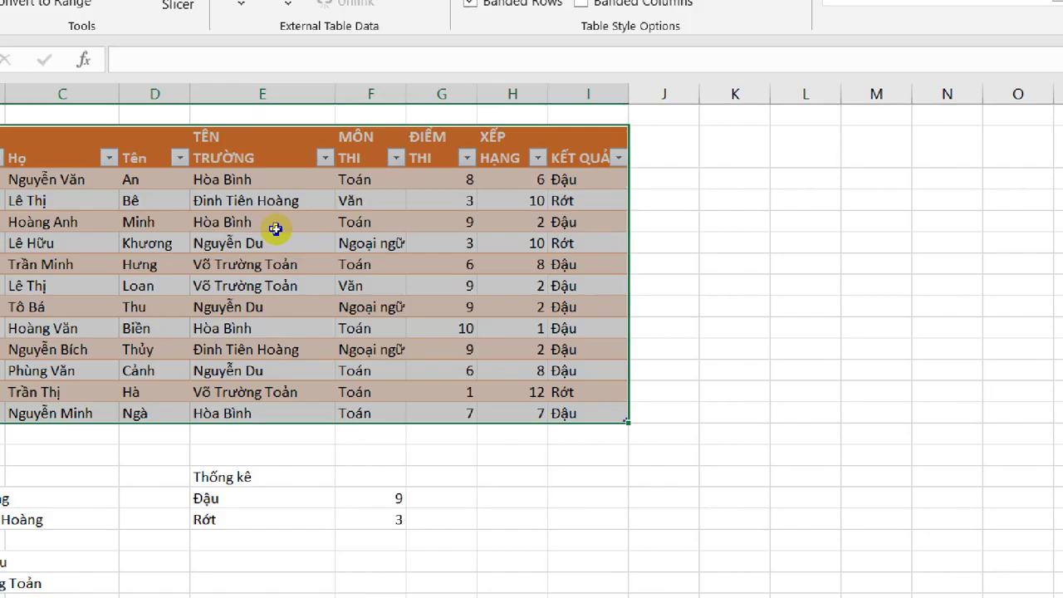
Deselect the new table and select the Bảng 1 range A18:B22.
key("ctrl+q")
left_click(277, 231)
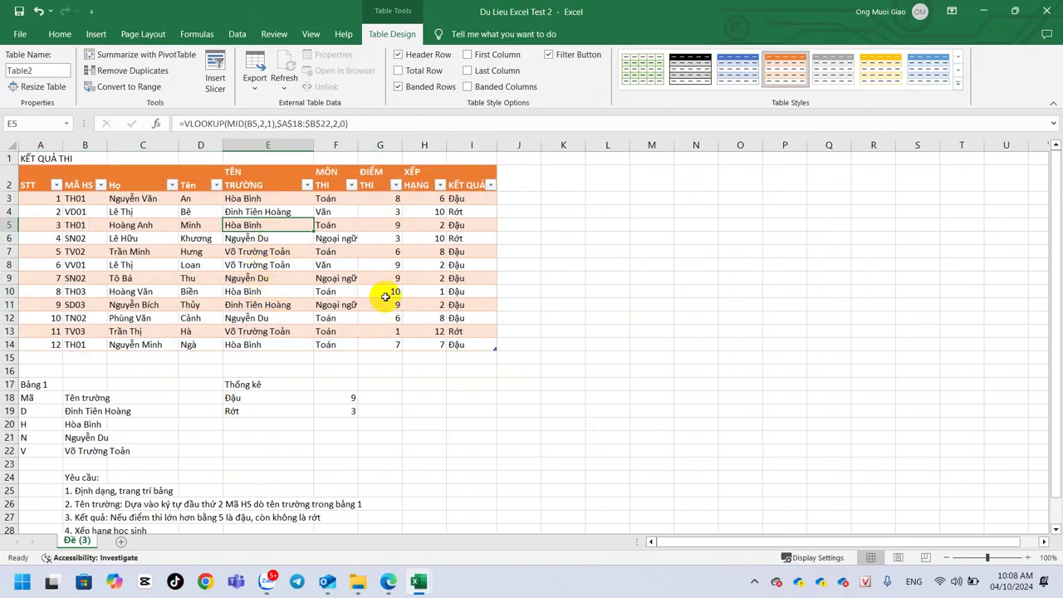
left_click_drag(44, 399, 95, 448)
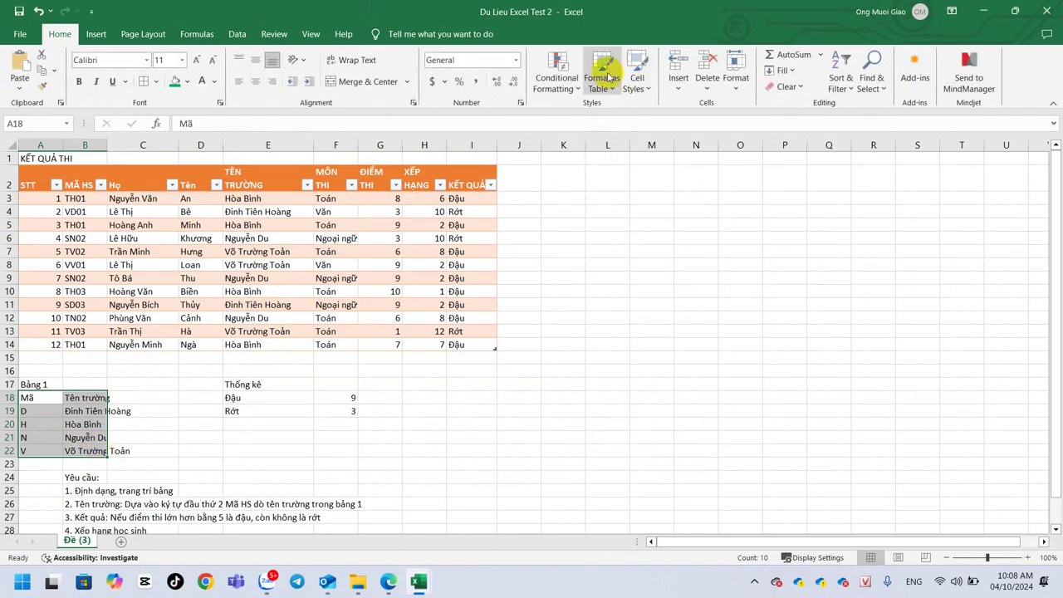
Format A18:B22 as a blue table with headers and widen column B for school names.
left_click(604, 71)
left_click(805, 235)
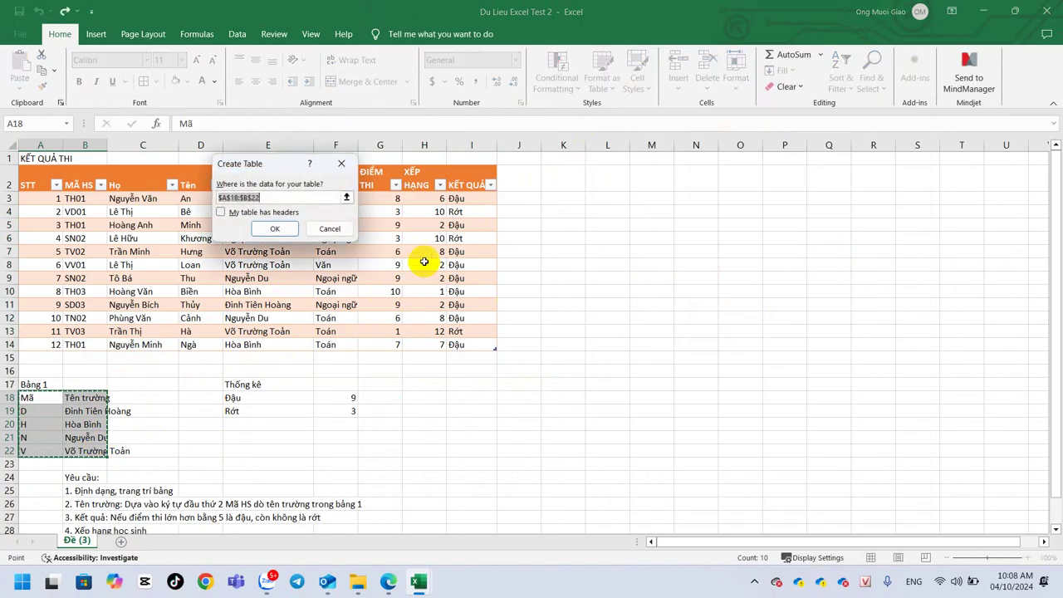
left_click(278, 213)
left_click(275, 228)
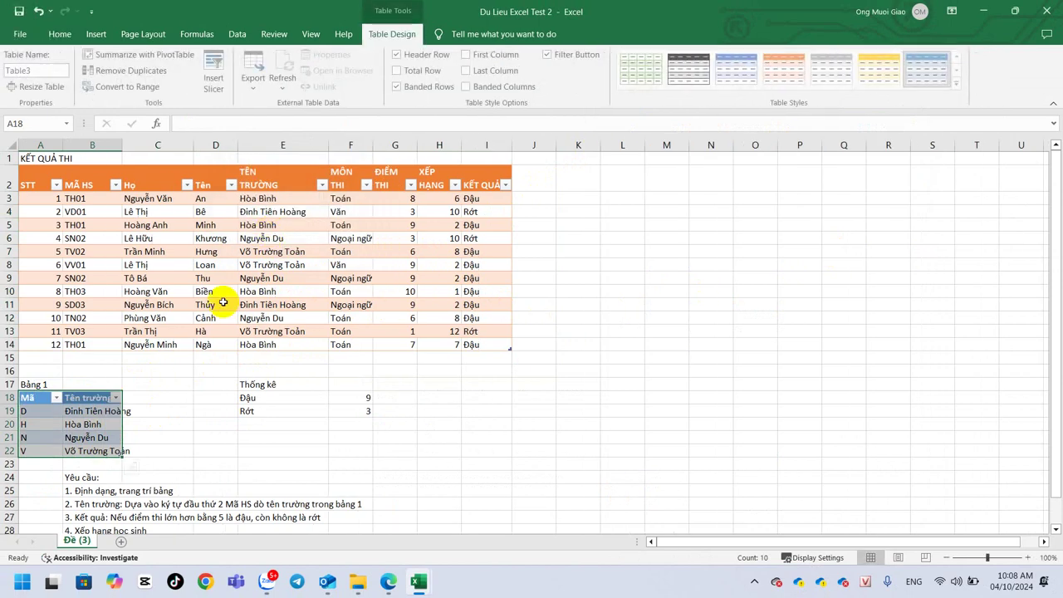
left_click_drag(122, 146, 142, 146)
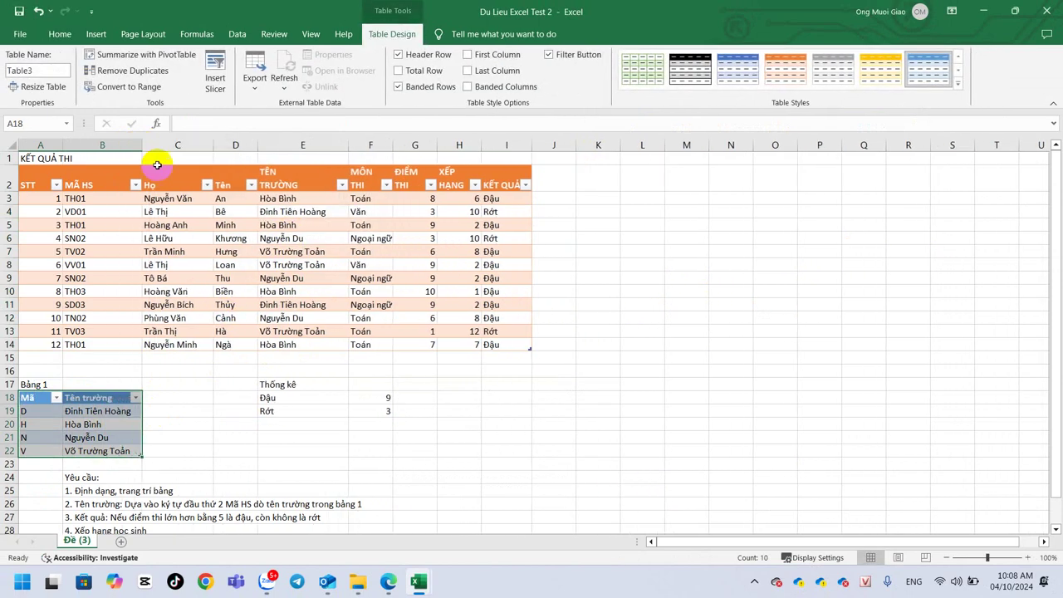
Select the Đậu/Rớt statistics block in E18:F19.
left_click(363, 410)
left_click(325, 404)
left_click_drag(319, 398, 358, 407)
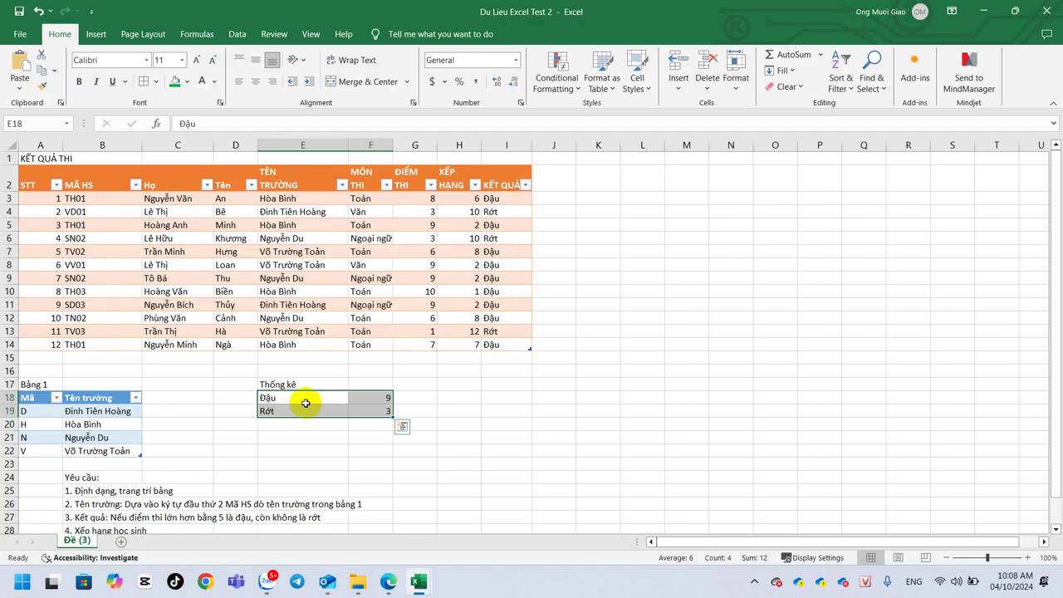
Shift the Đậu/Rớt rows down and add headers Tình trạng and Số lượng above them.
left_click_drag(307, 418, 308, 430)
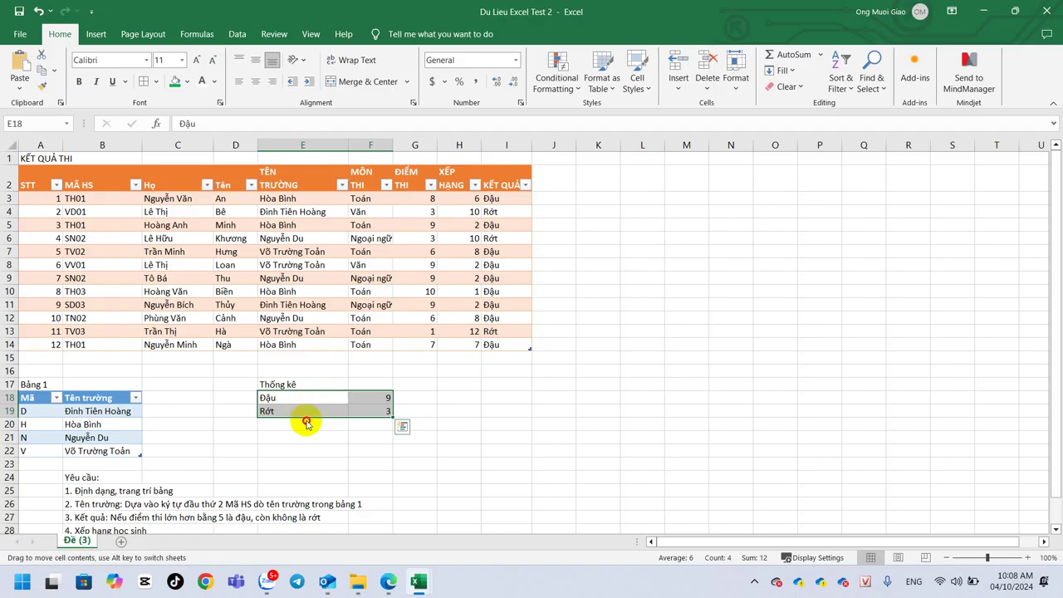
left_click(304, 399)
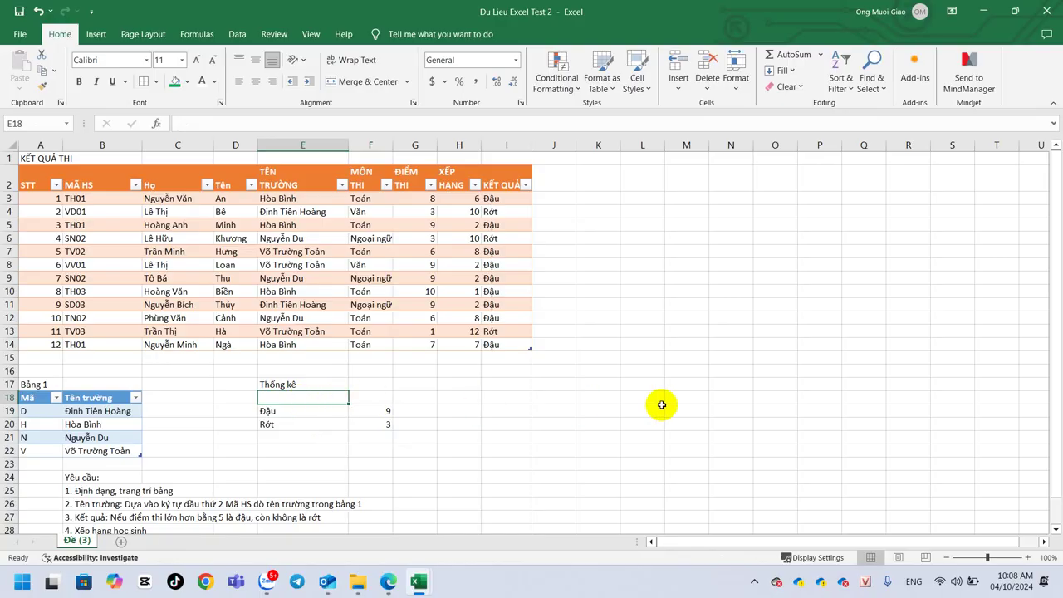
type("Tình trạng")
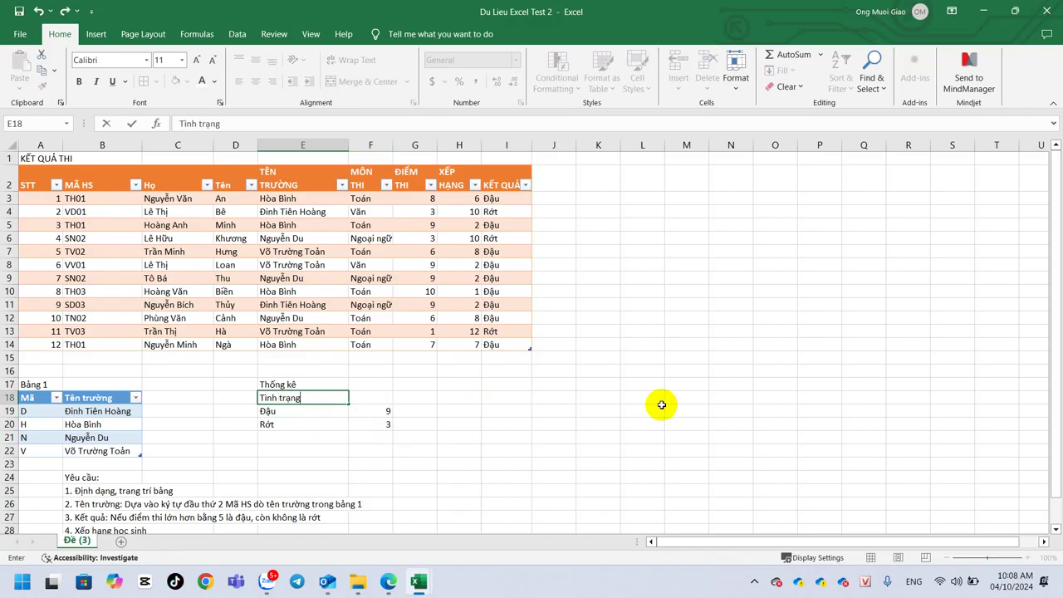
key("Tab")
type("S")
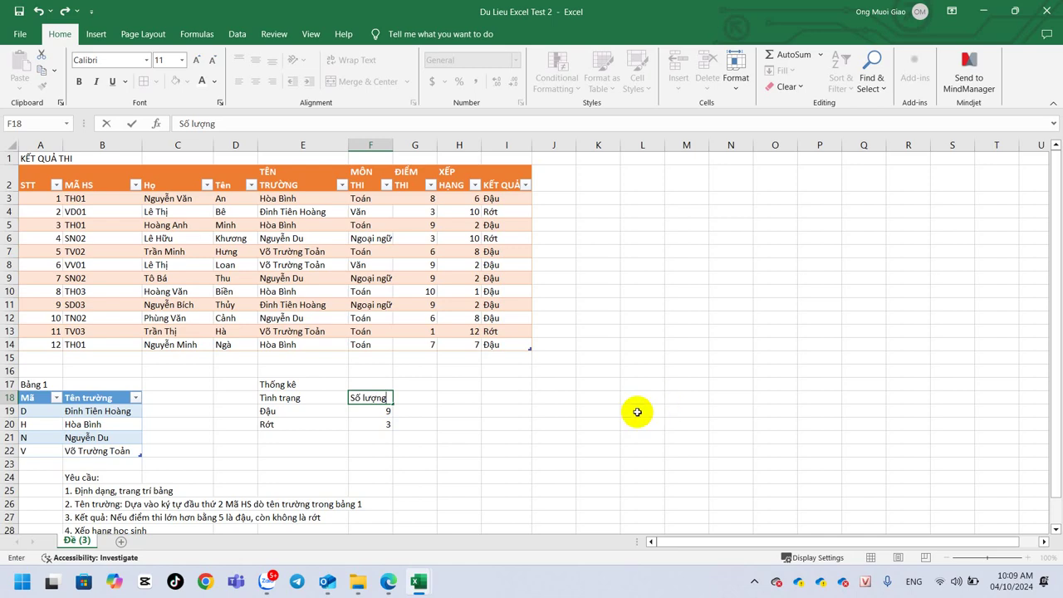
left_click_drag(328, 399, 363, 420)
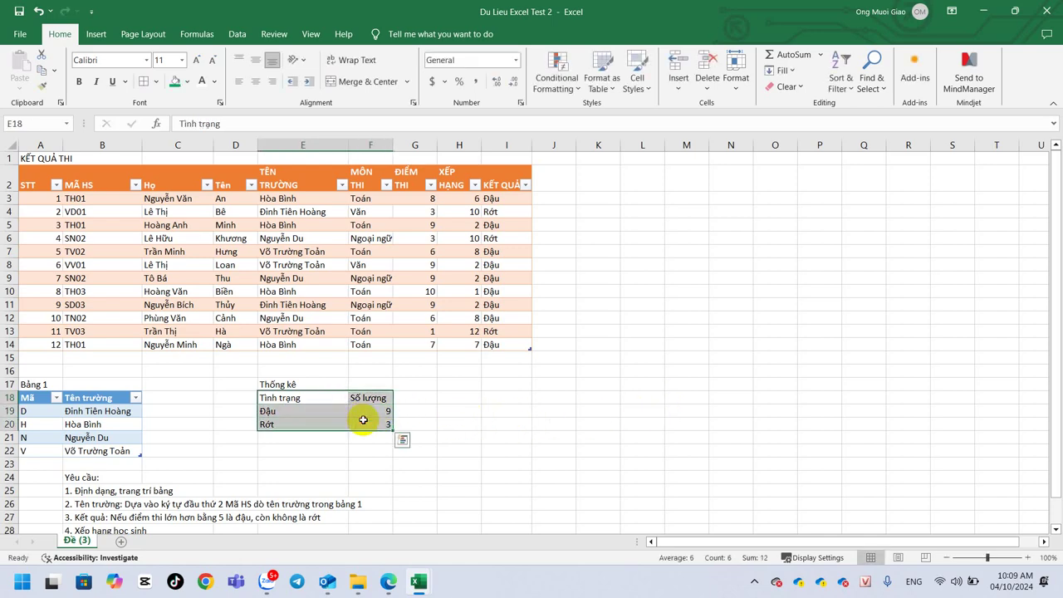
left_click(601, 75)
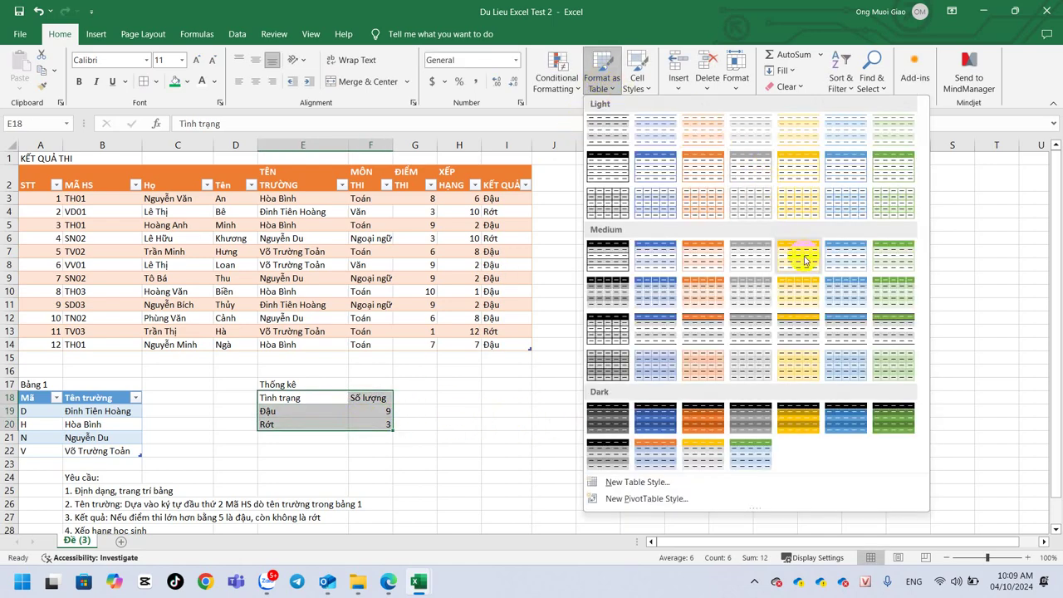
Make E18:F20 a medium green table with headers and autofit column F.
left_click(882, 266)
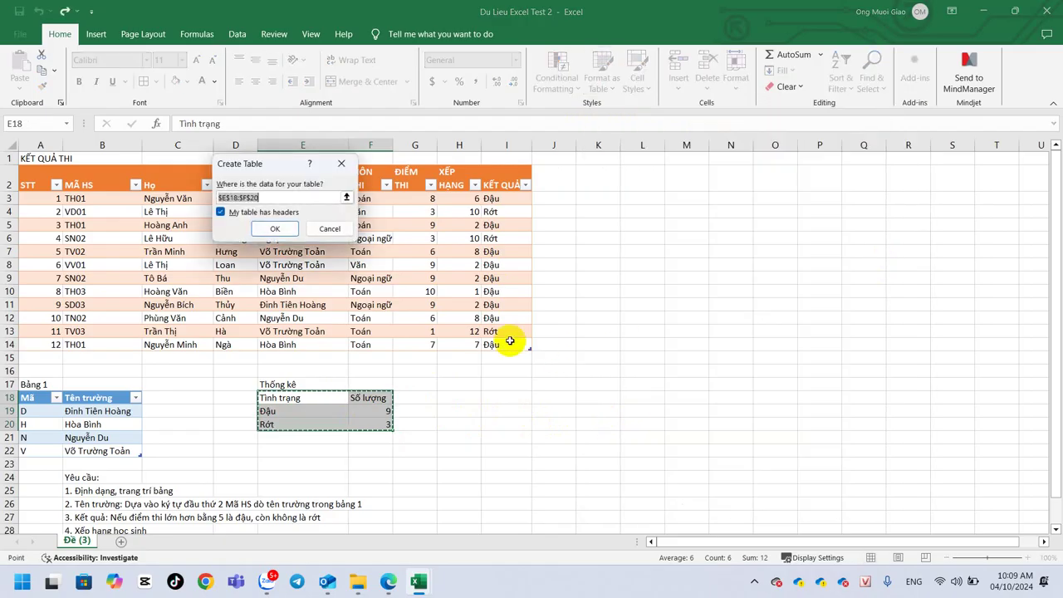
left_click(279, 226)
left_click(348, 414)
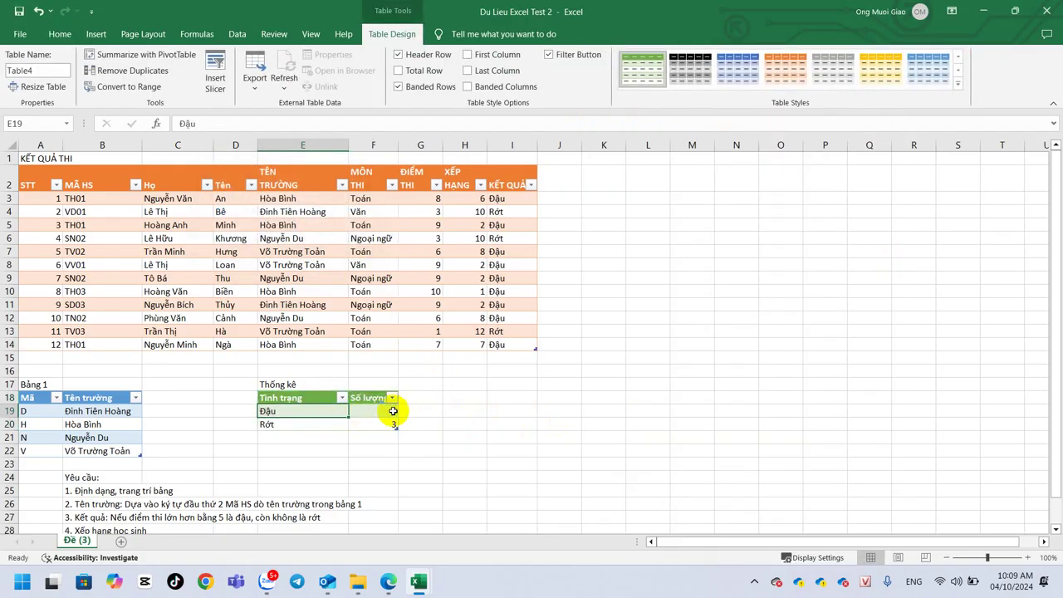
double_click(399, 147)
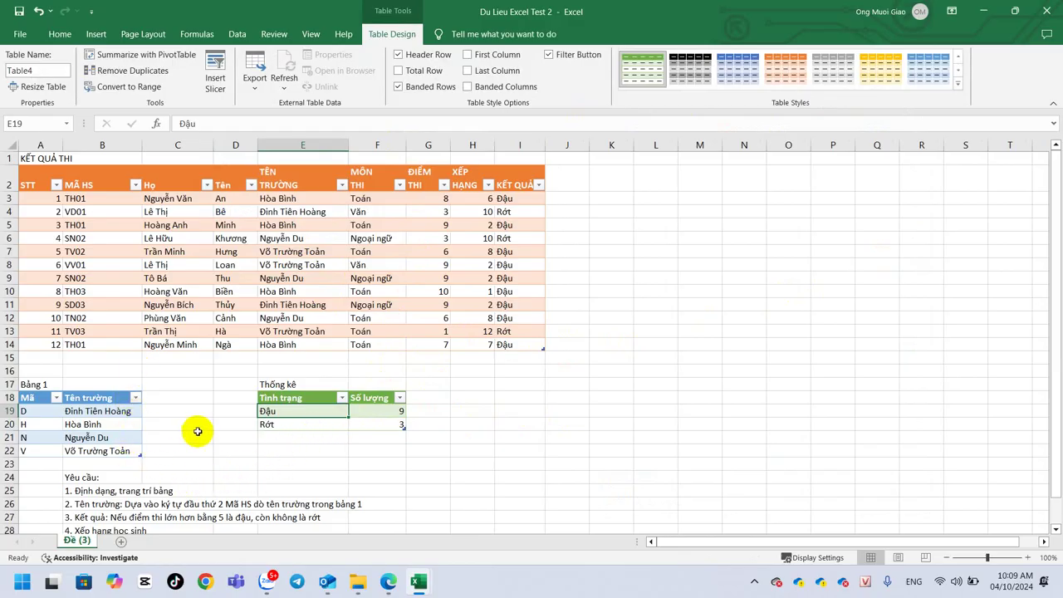
Click through the lookup, results and statistics tables to check the formatting.
left_click(131, 426)
left_click(178, 278)
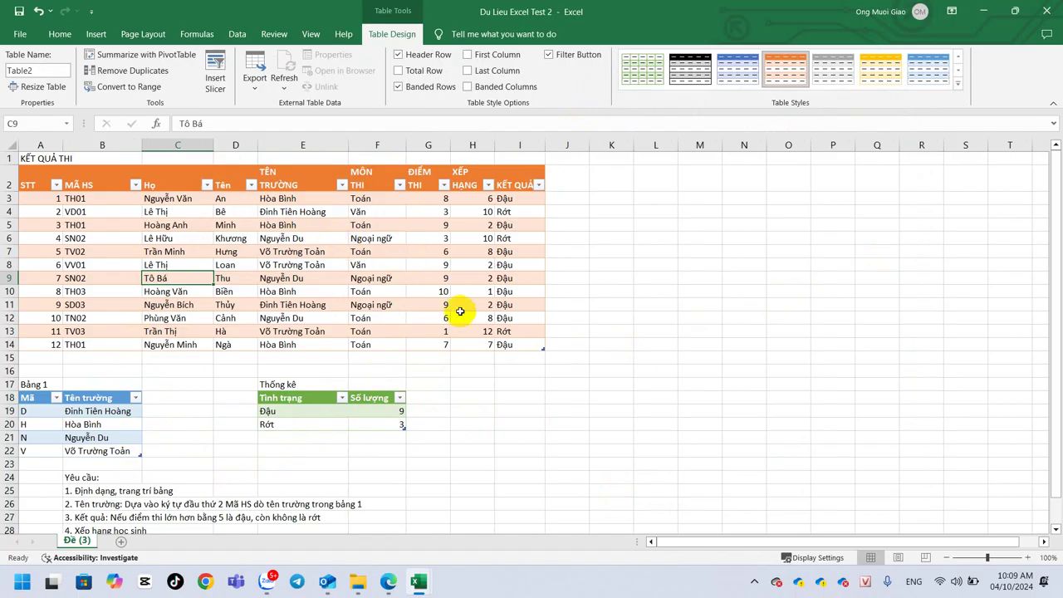
left_click(612, 399)
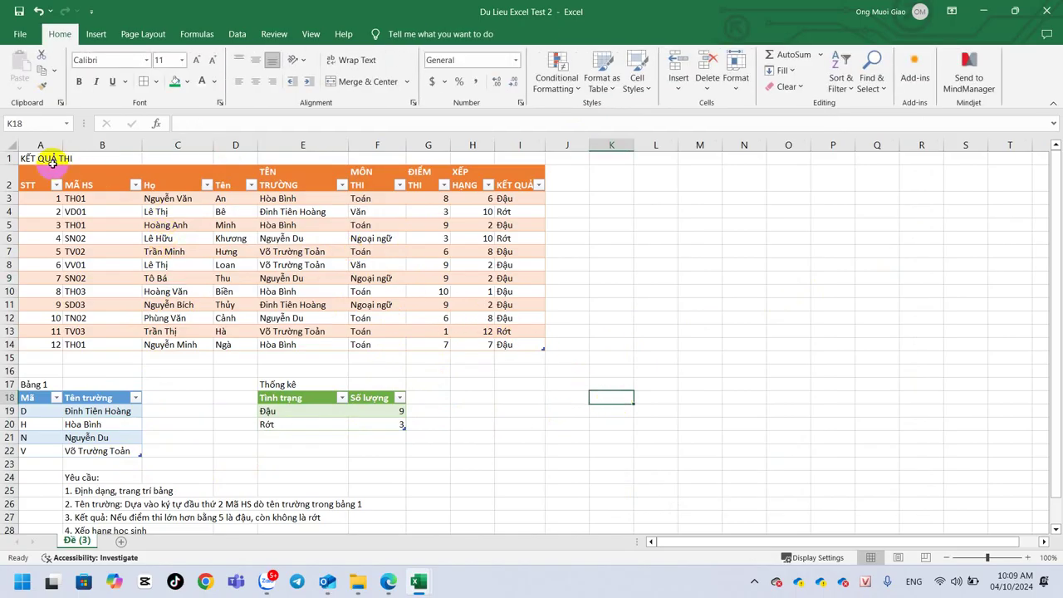
right_click(7, 171)
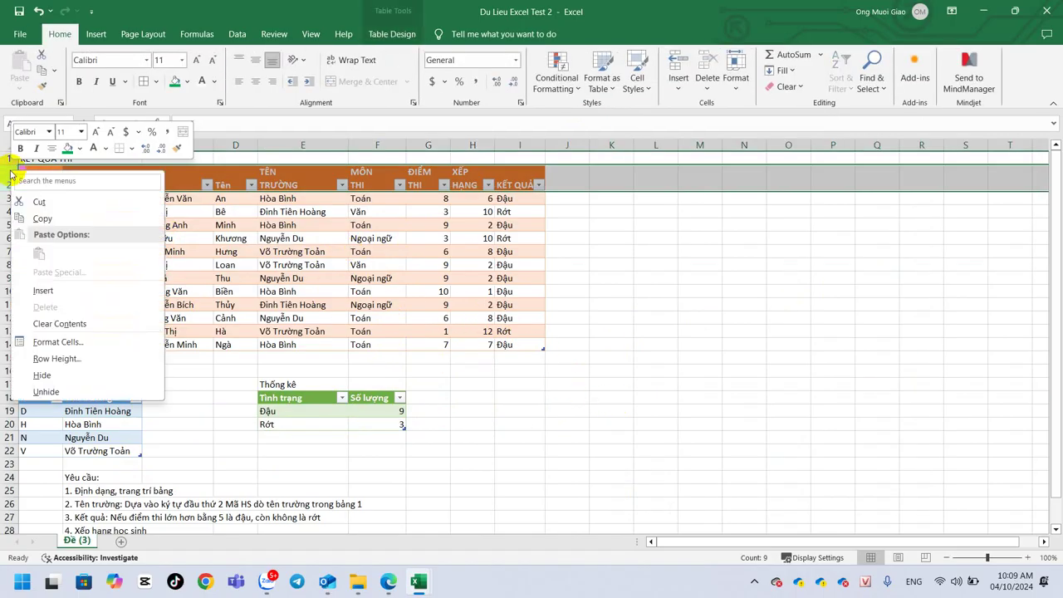
Insert a blank row 2 and merge and centre KẾT QUẢ THI across A1:I1.
left_click(63, 284)
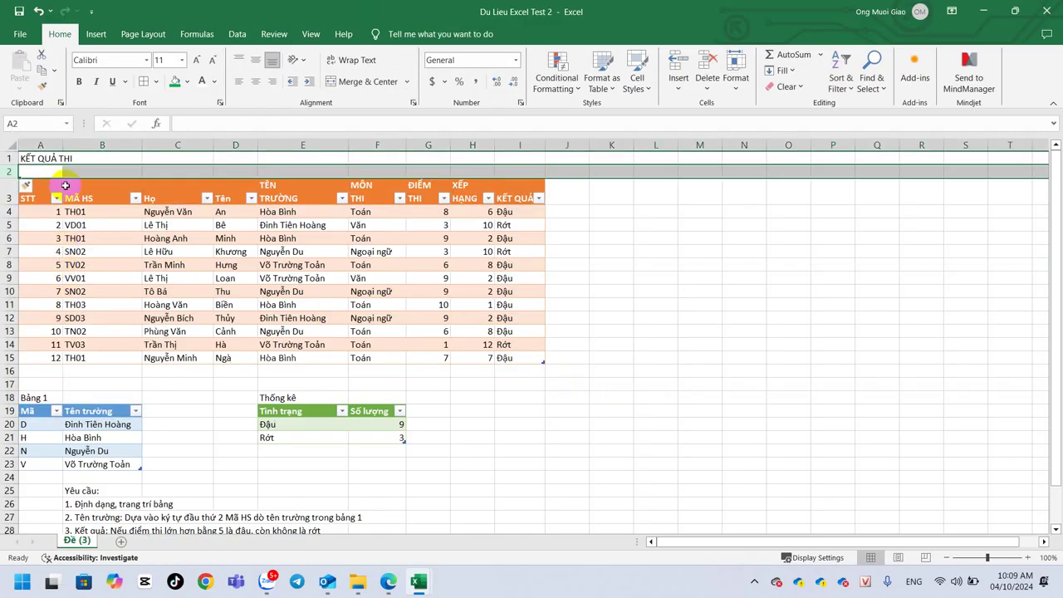
left_click_drag(36, 157, 506, 156)
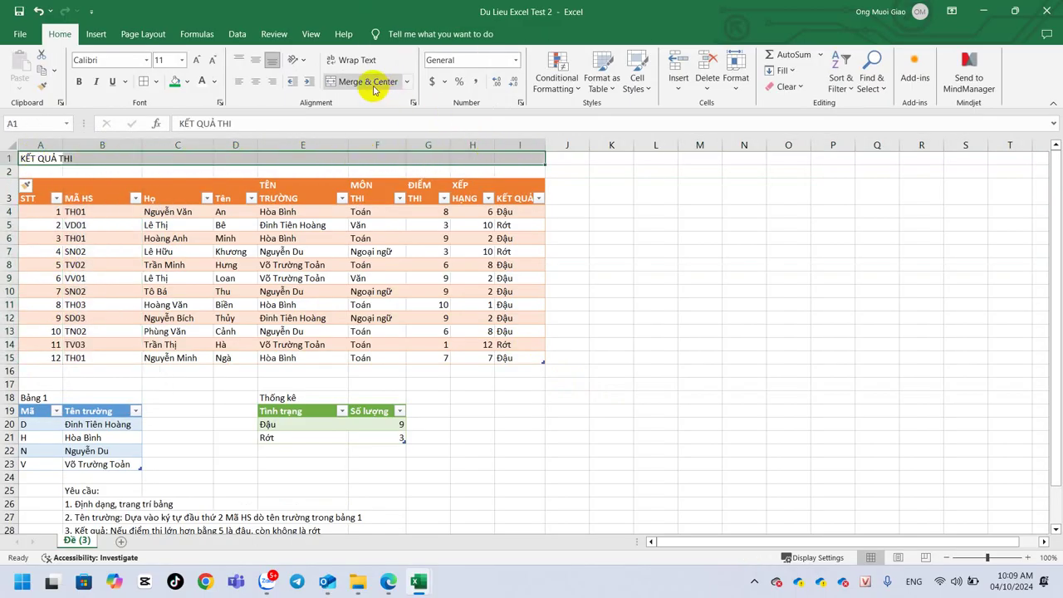
key("ctrl+s")
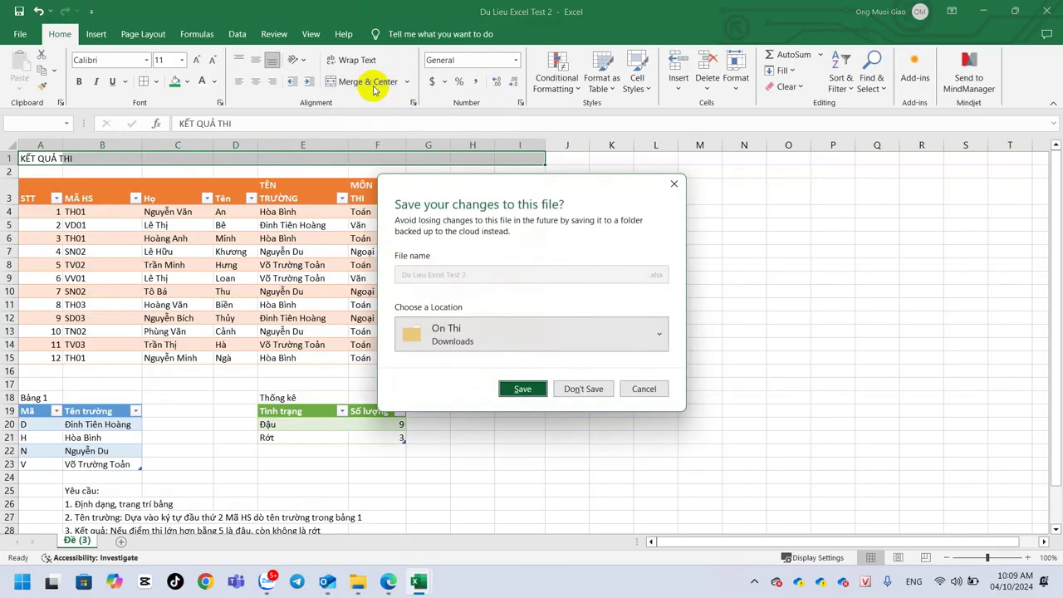
key("Escape")
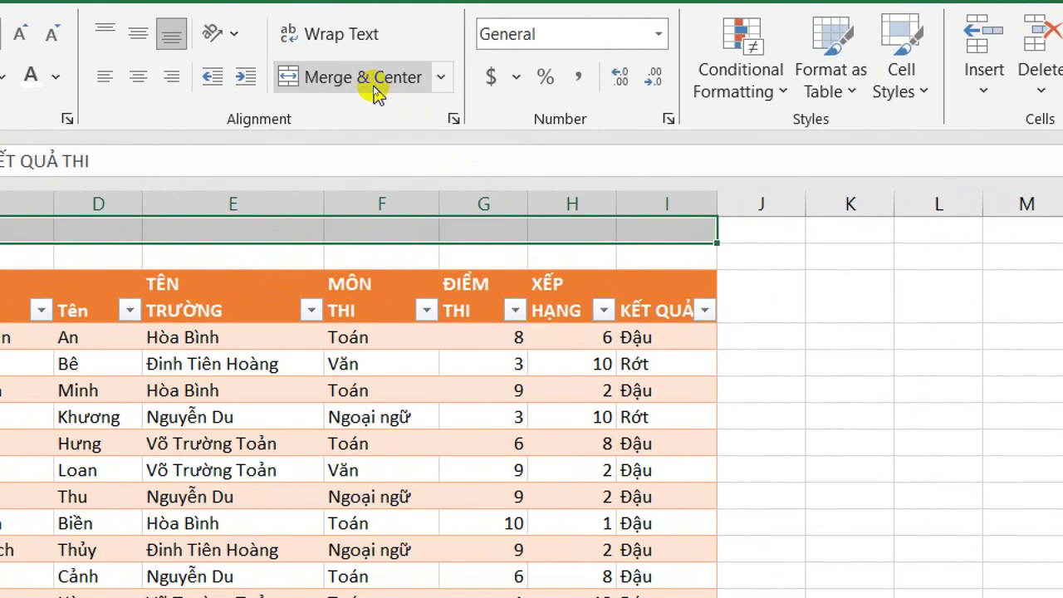
left_click(374, 83)
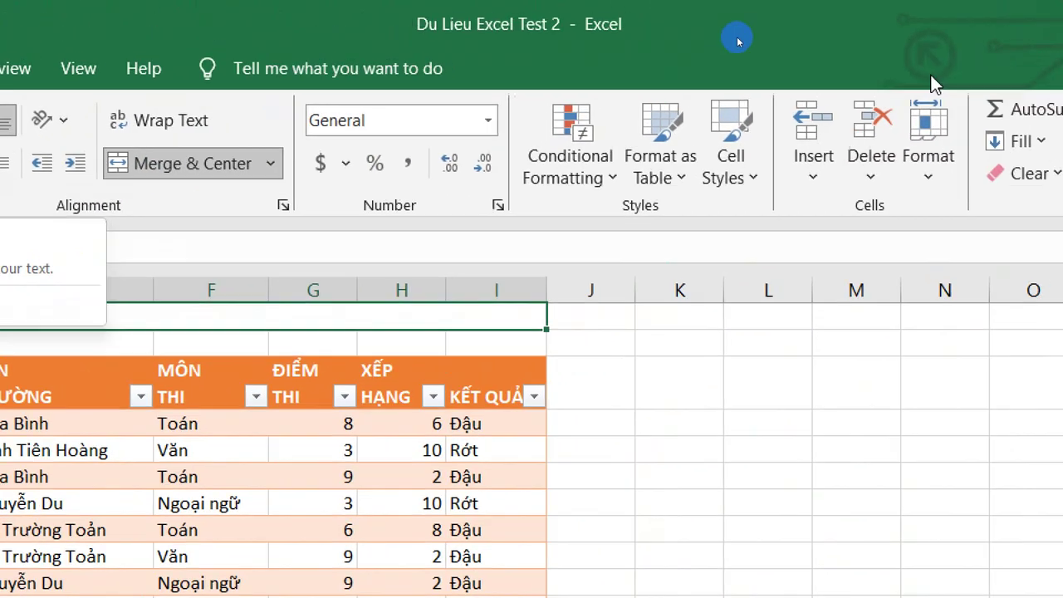
Give the merged KẾT QUẢ THI title the Accent1 cell style, bold text and 26 pt font.
left_click(735, 187)
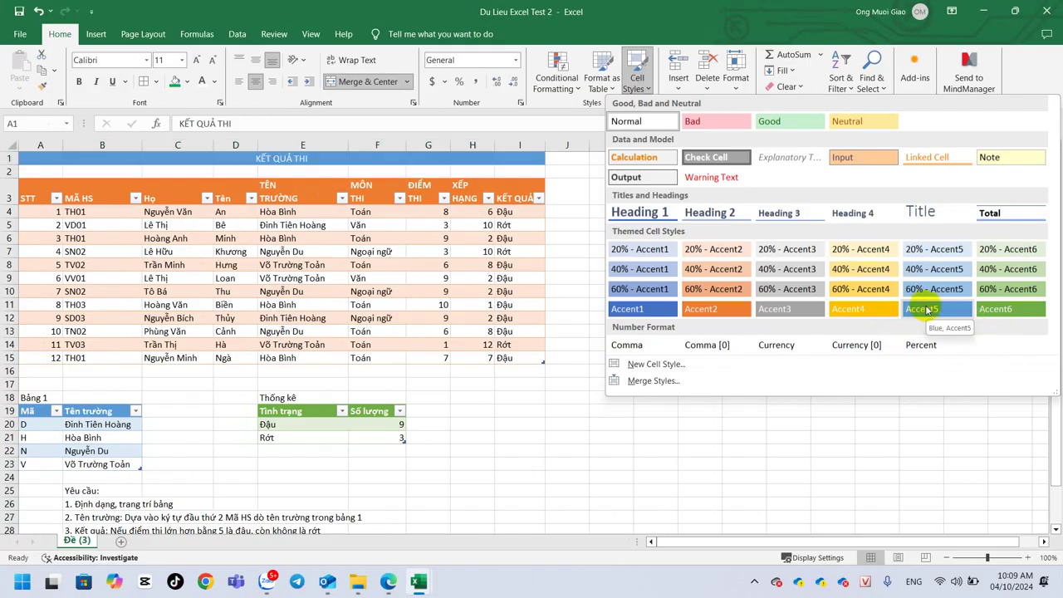
left_click(641, 308)
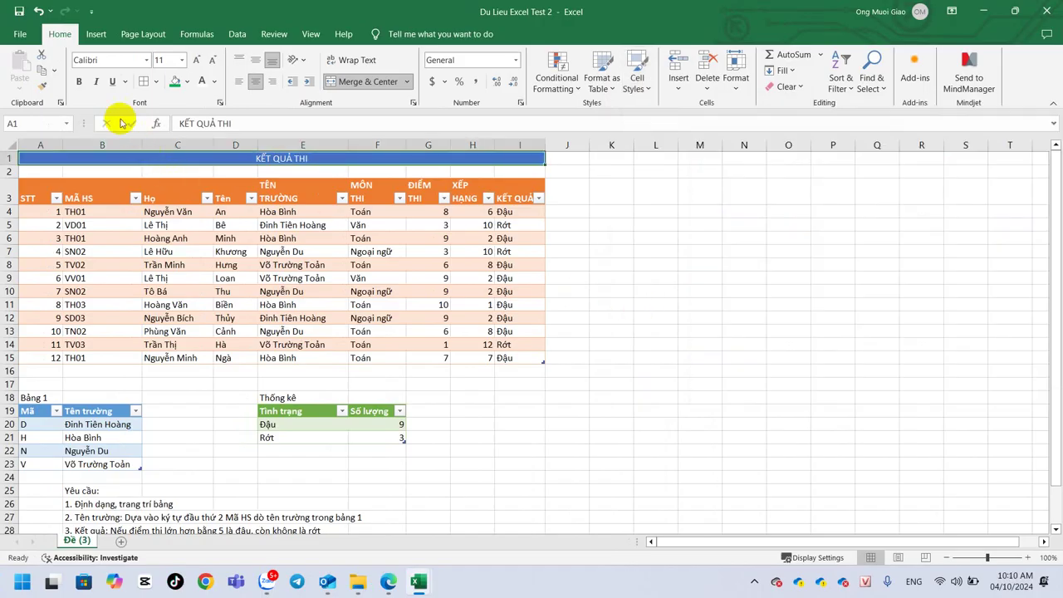
left_click(79, 82)
left_click(196, 60)
left_click(195, 60)
left_click(195, 60)
left_click(195, 60)
left_click(195, 60)
left_click(196, 60)
left_click(195, 60)
left_click(195, 60)
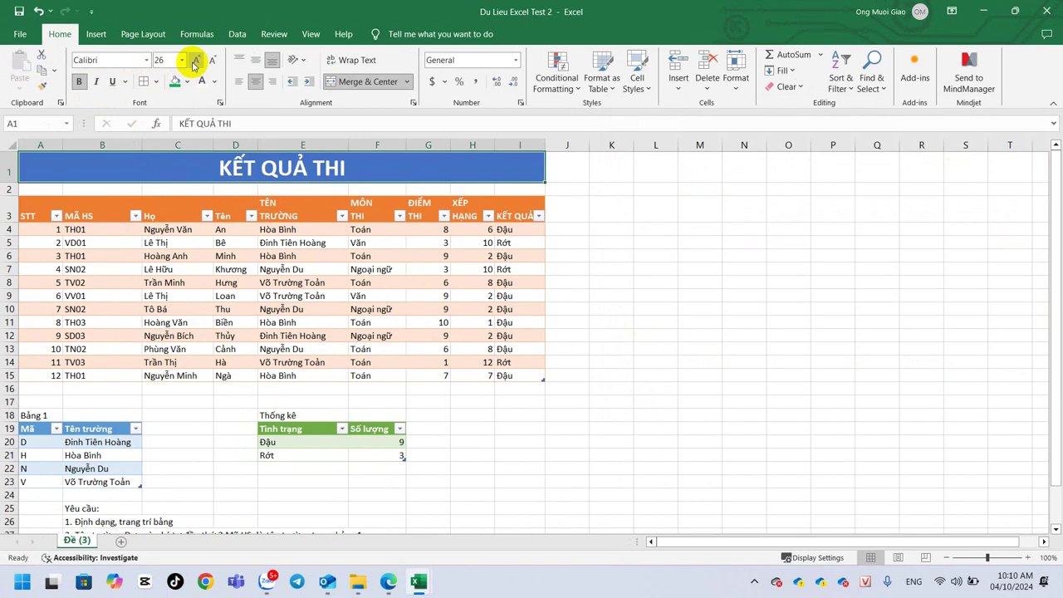
left_click(549, 400)
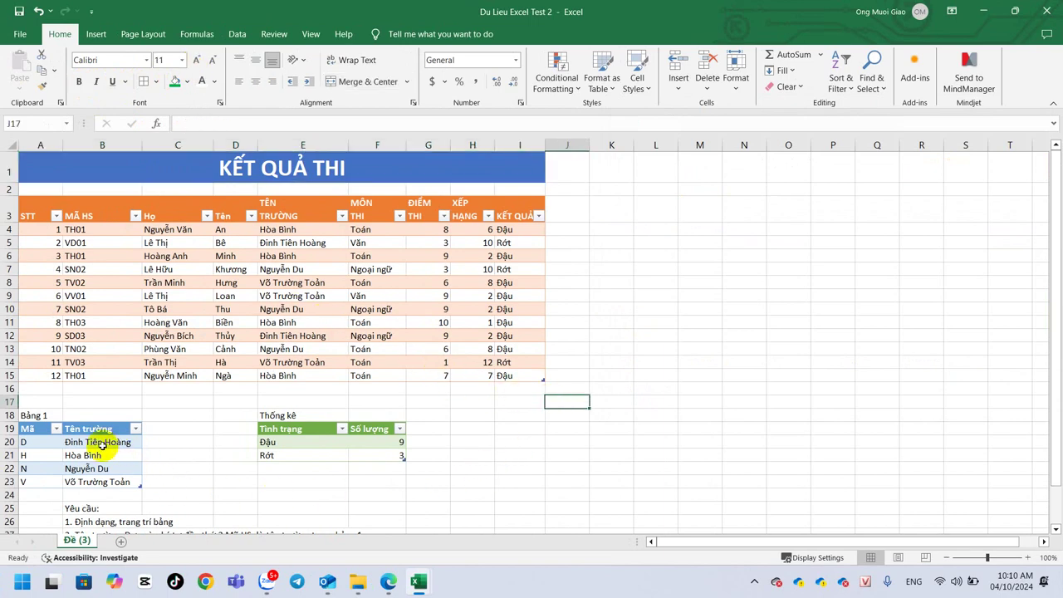
Move the Bảng 1 lookup table from A18:B23 to B17:C22.
left_click_drag(29, 415, 111, 482)
left_click_drag(105, 408, 150, 402)
left_click(603, 429)
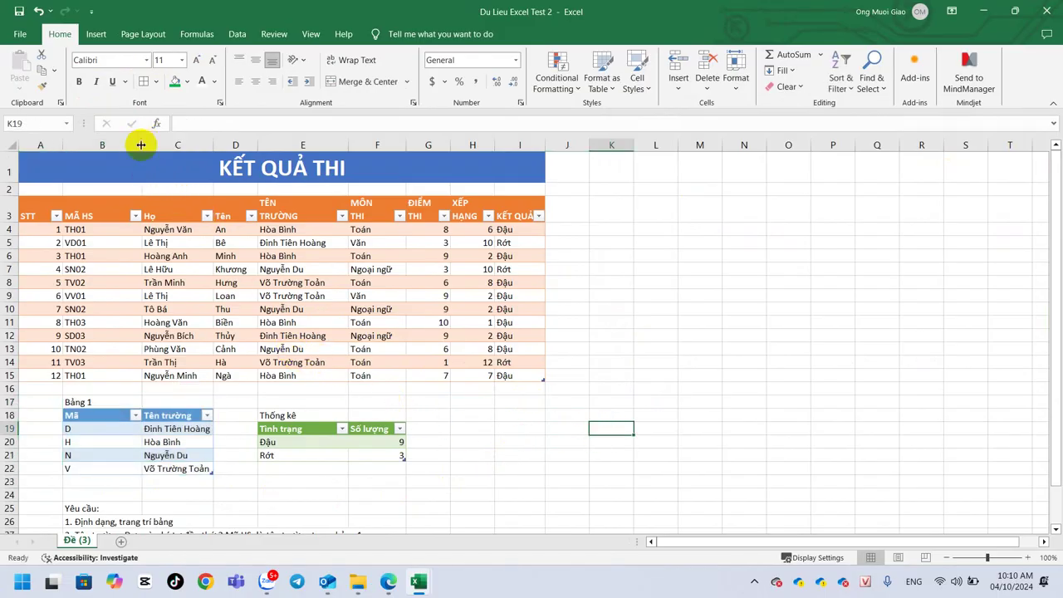
Resize column B to a width of 9.22 (90 pixels).
double_click(142, 146)
left_click_drag(371, 145, 112, 150)
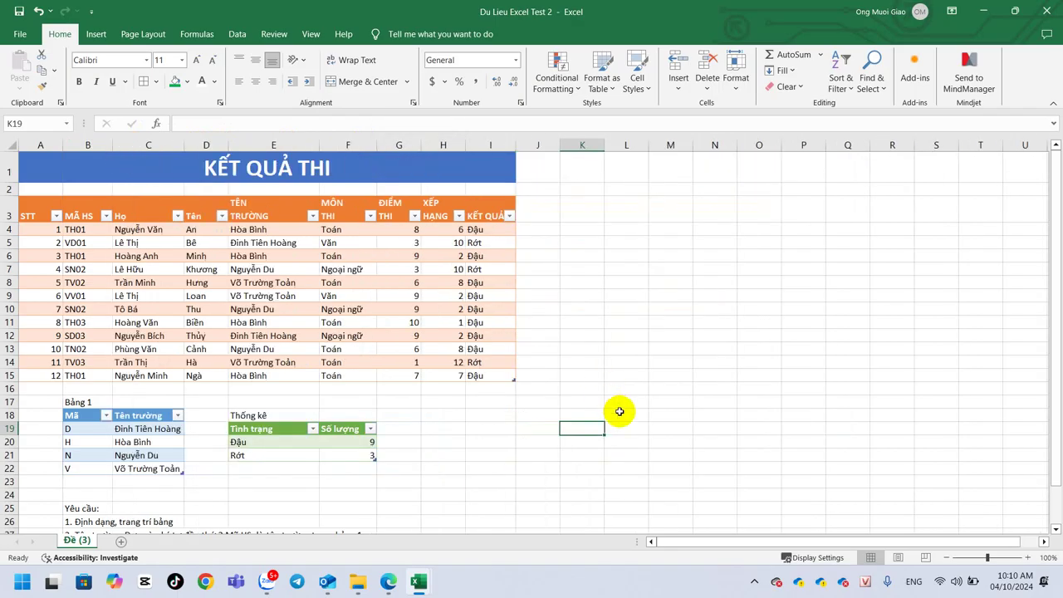
left_click(480, 441)
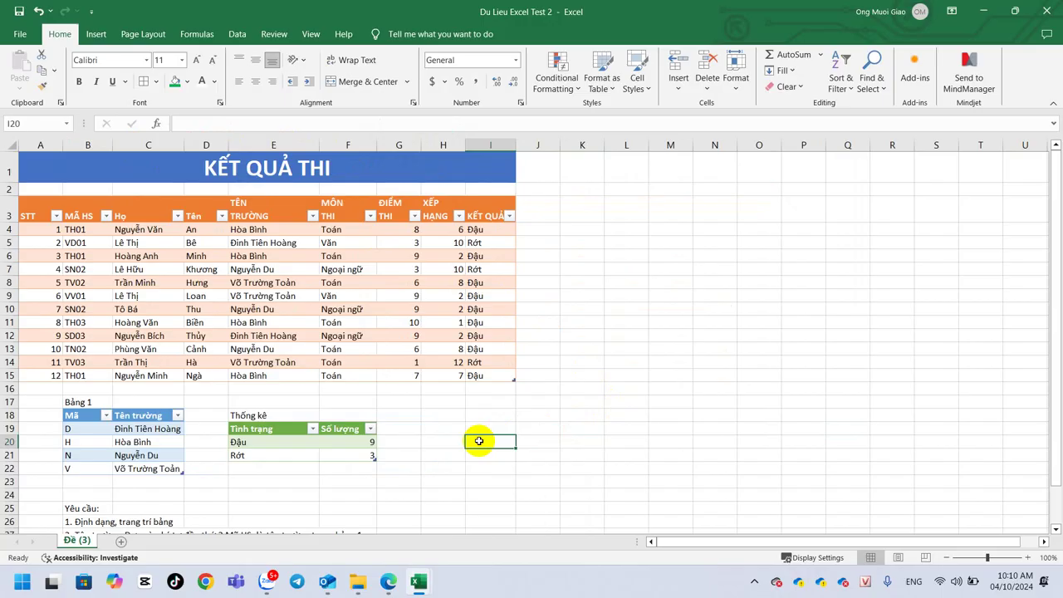
scroll(477, 440, "up", 1)
scroll(476, 440, "up", 1)
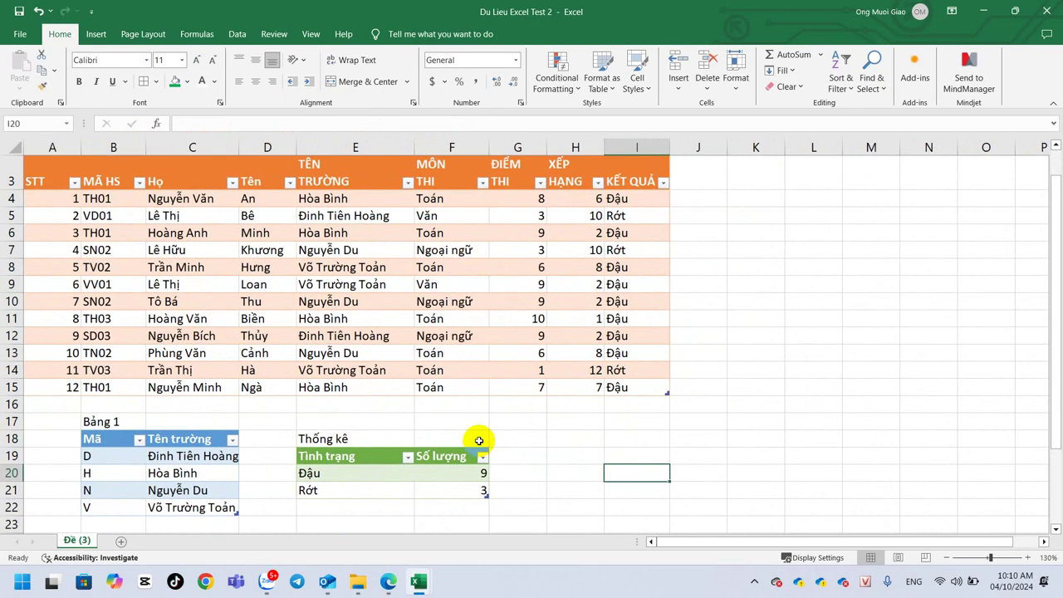
scroll(540, 459, "up", 1)
scroll(540, 462, "down", 1)
scroll(541, 462, "up", 2)
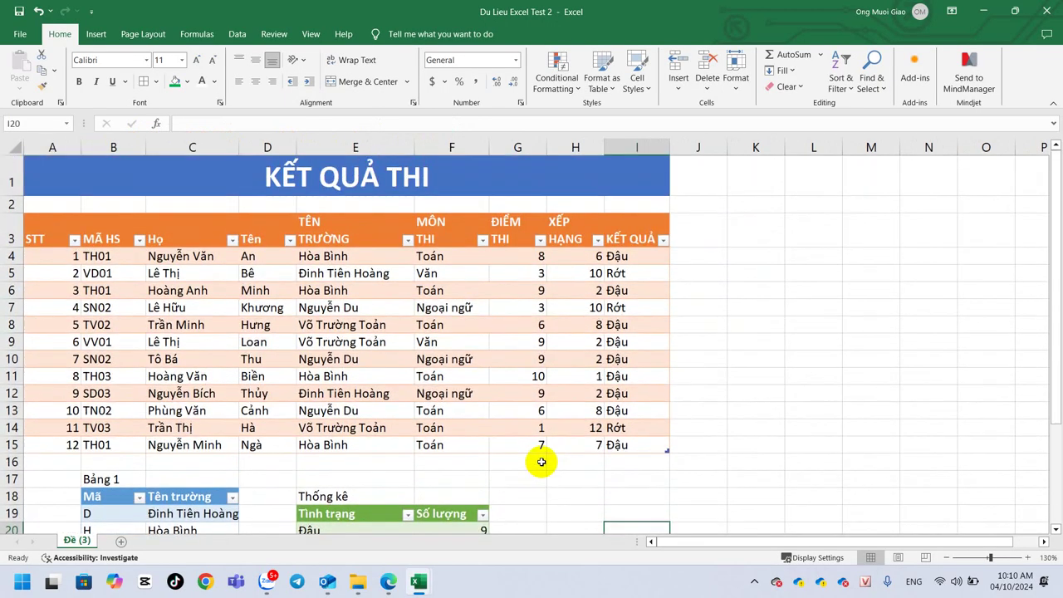
scroll(541, 462, "down", 1)
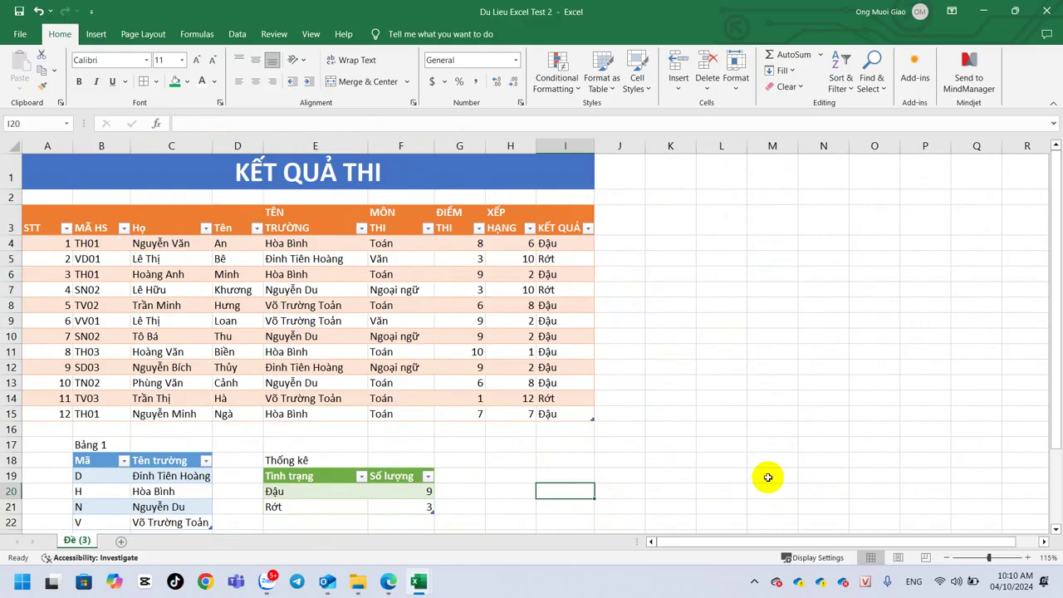